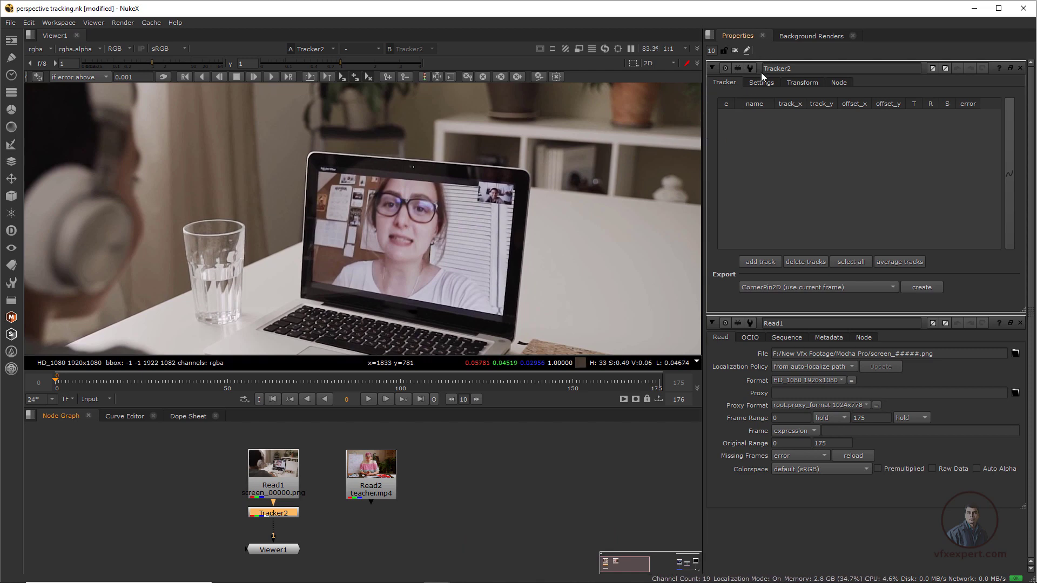
# - Limit the number of open node properties panels to 1
pyautogui.click(712, 50)
pyautogui.write('1')
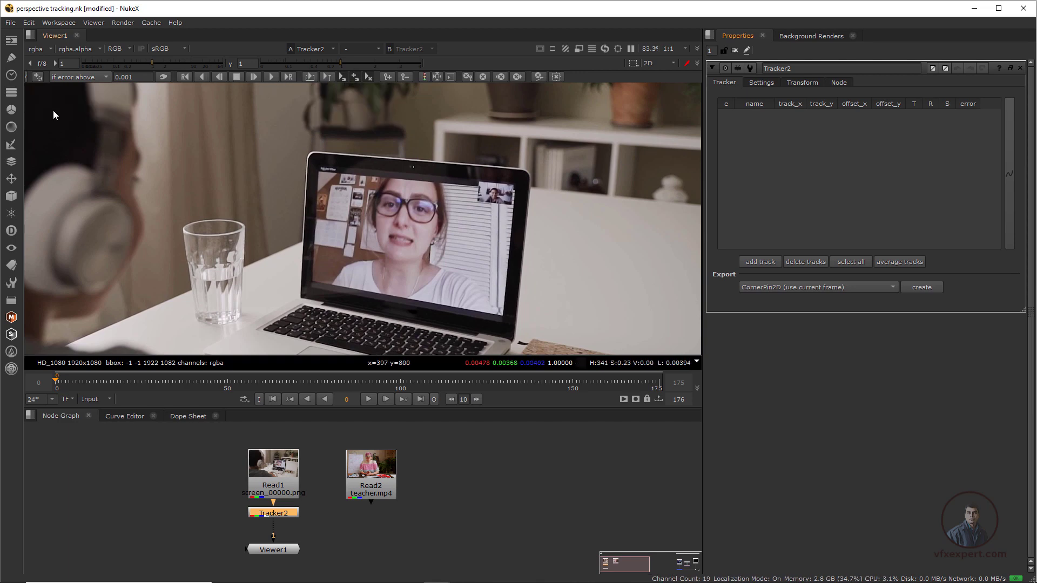
# - Add a track point on the upper-left corner of the laptop screen and fine-tune its position on the bezel
pyautogui.click(38, 76)
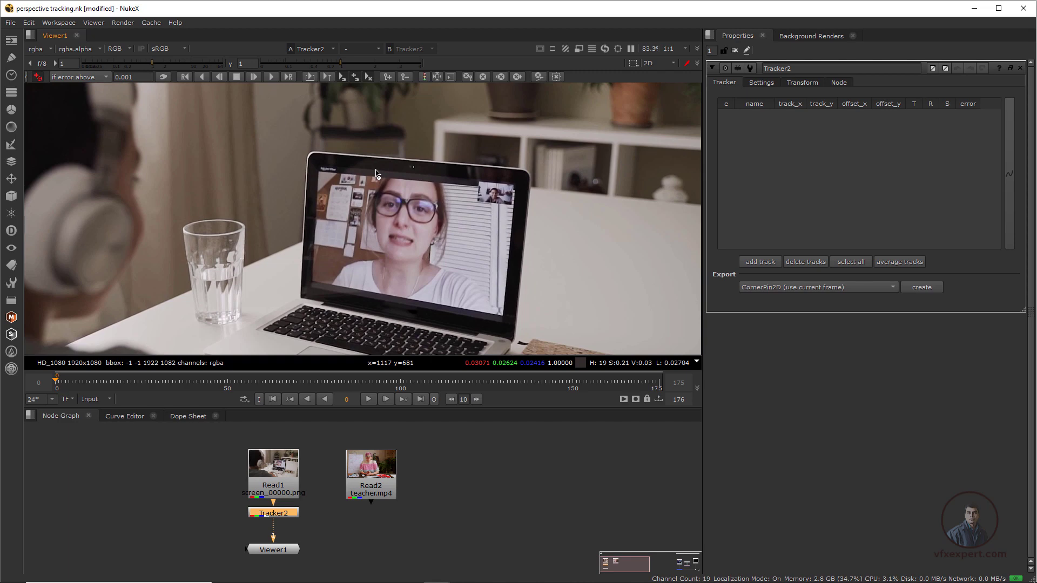
pyautogui.scroll(4, 325, 170)
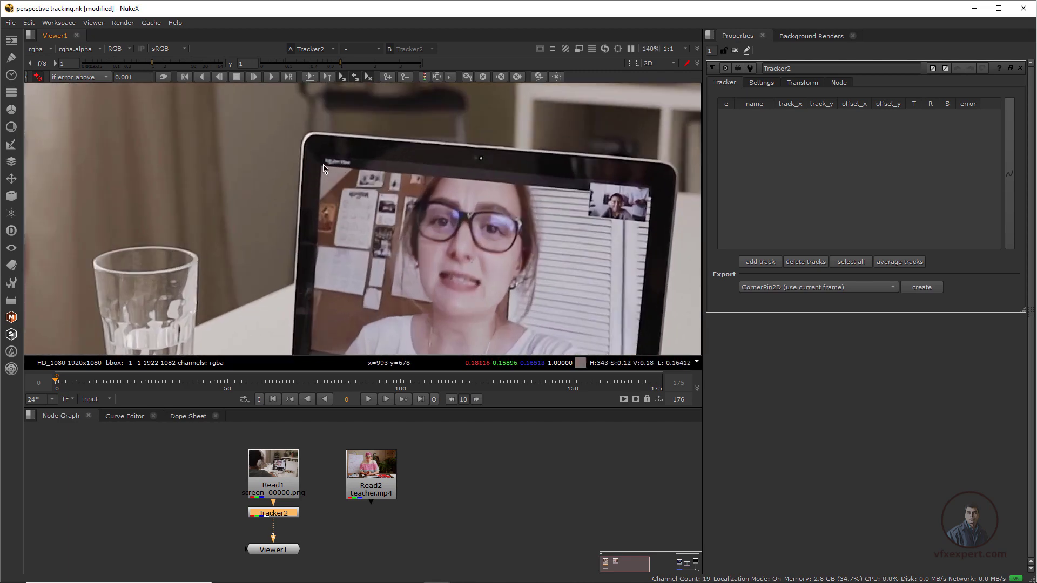
pyautogui.keyDown('ctrl'); pyautogui.keyDown('alt'); pyautogui.click(323, 157); pyautogui.keyUp('alt'); pyautogui.keyUp('ctrl')
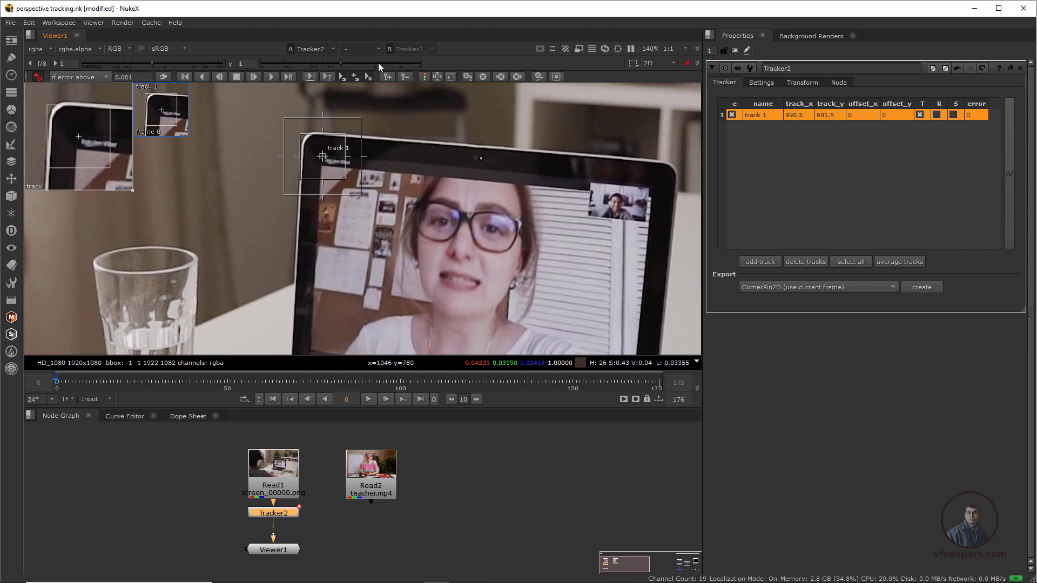
pyautogui.moveTo(341, 63)
pyautogui.mouseDown()
pyautogui.moveTo(305, 62)
pyautogui.moveTo(341, 64)
pyautogui.mouseUp()
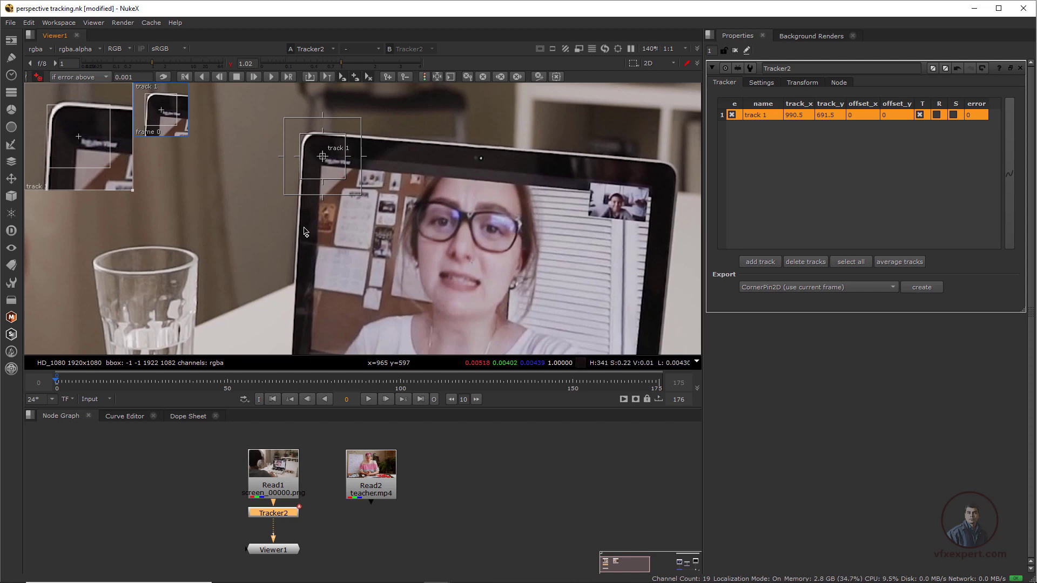
pyautogui.moveTo(102, 167); pyautogui.dragTo(105, 170)
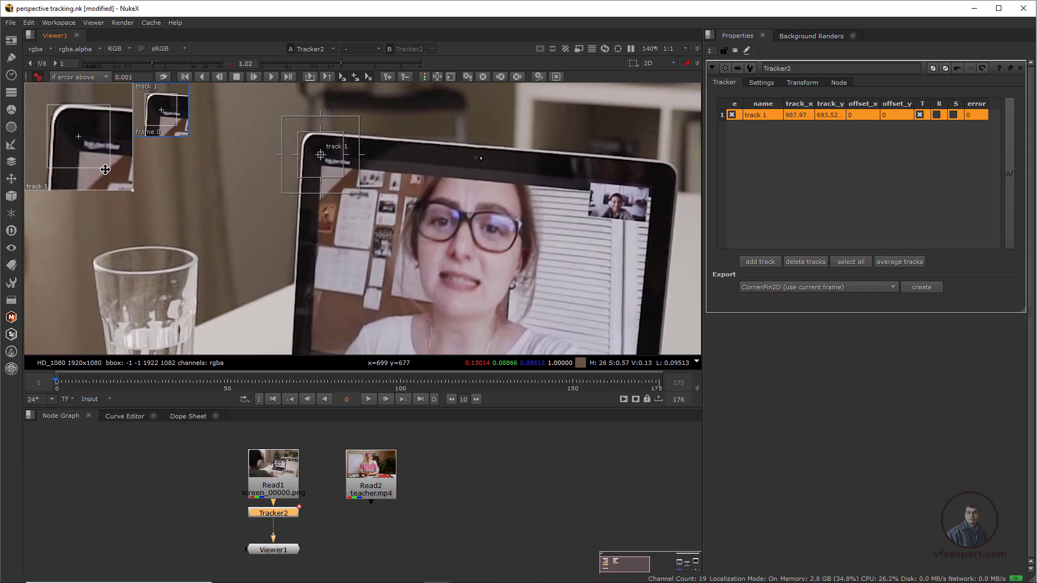
# - Track the upper-left corner point forward through the whole clip and return to the first frame
pyautogui.scroll(-2, 356, 226)
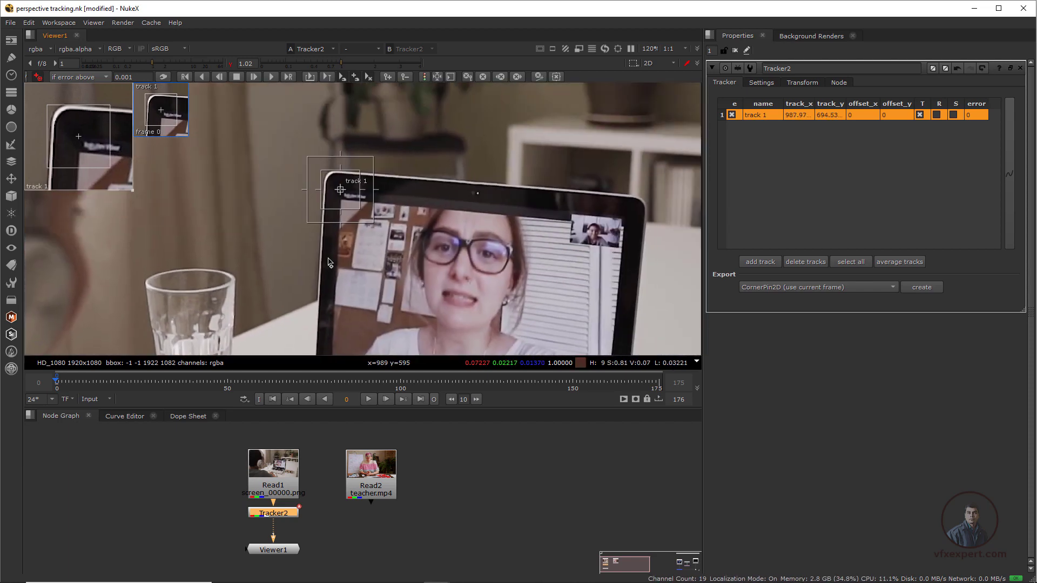
pyautogui.scroll(-2, 609, 259)
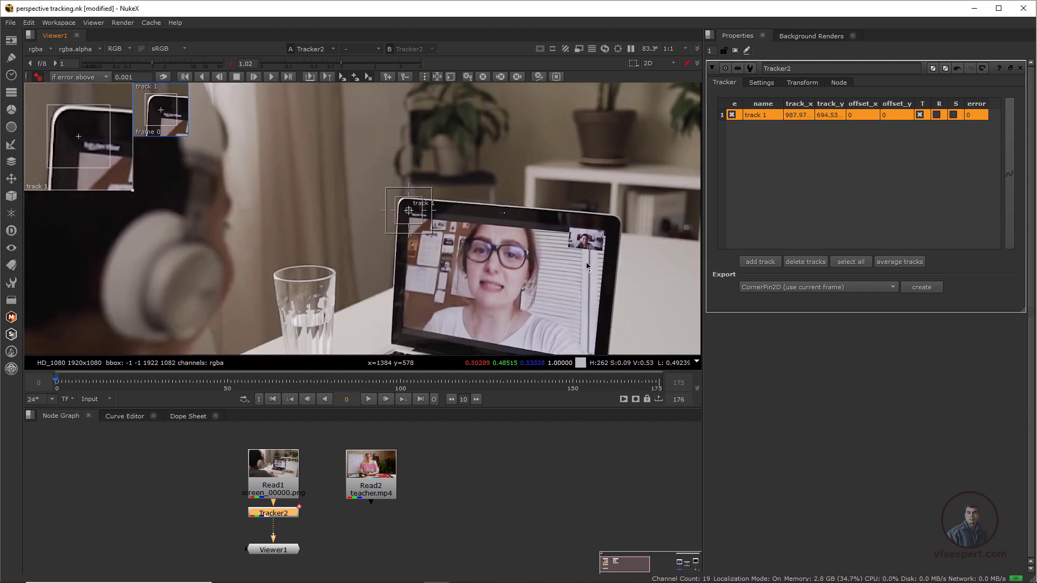
pyautogui.scroll(1, 486, 285)
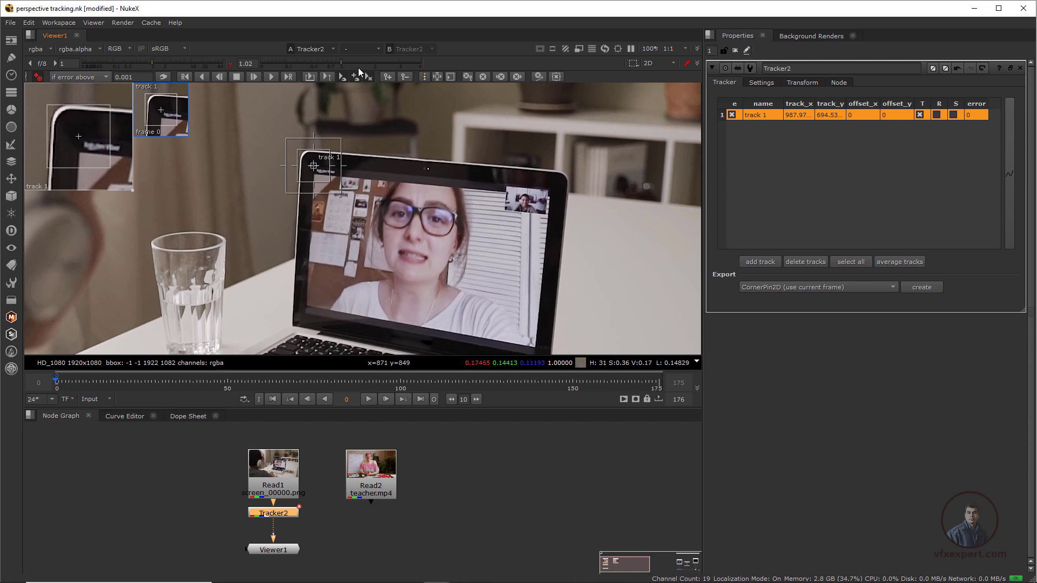
pyautogui.click(271, 79)
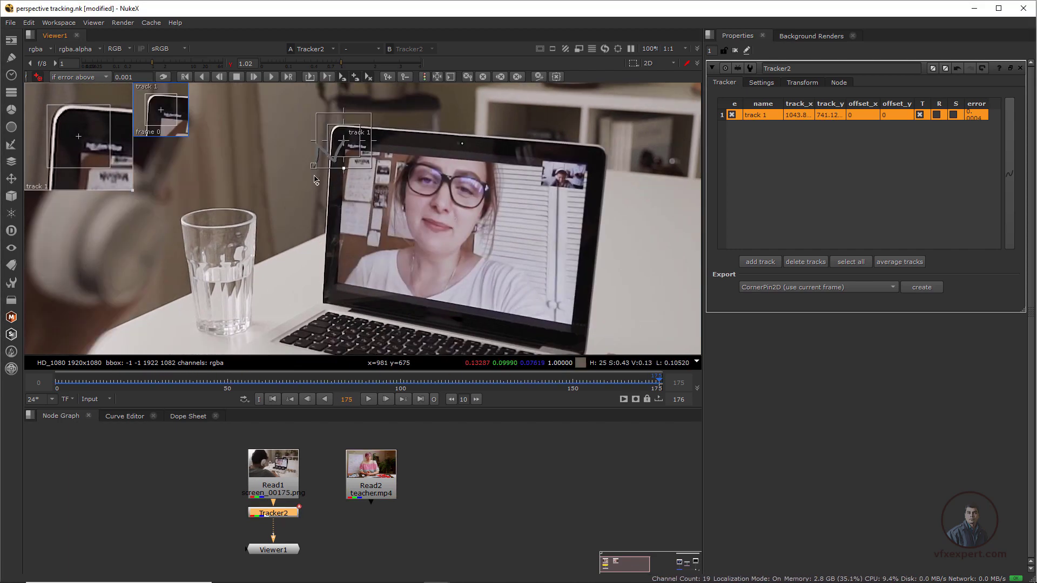
pyautogui.click(272, 399)
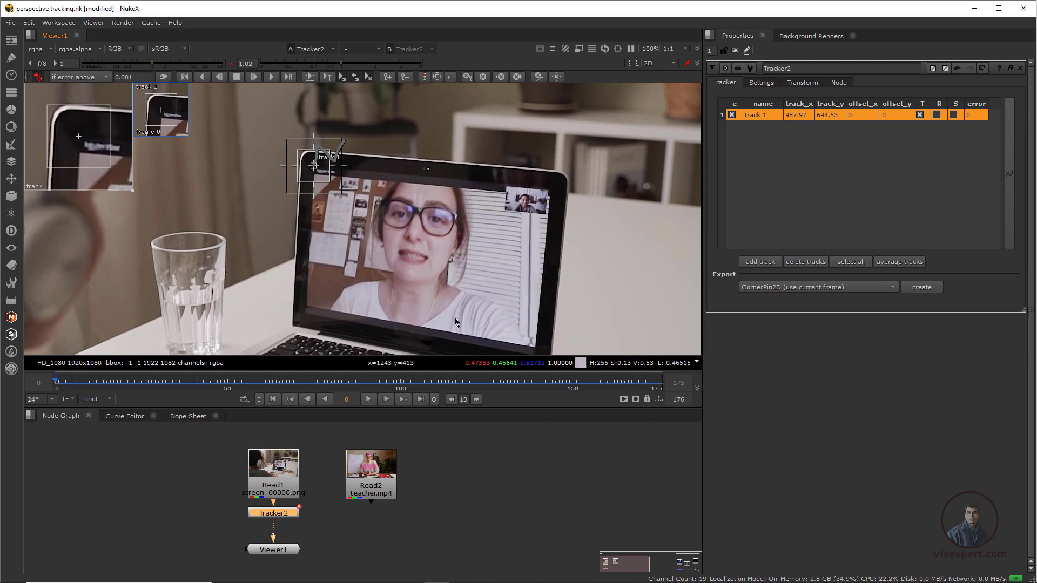
# - Add track points on the laptop screen's upper-right, lower-left and lower-right corners, and reset the viewer gamma to 1
pyautogui.scroll(1, 513, 218)
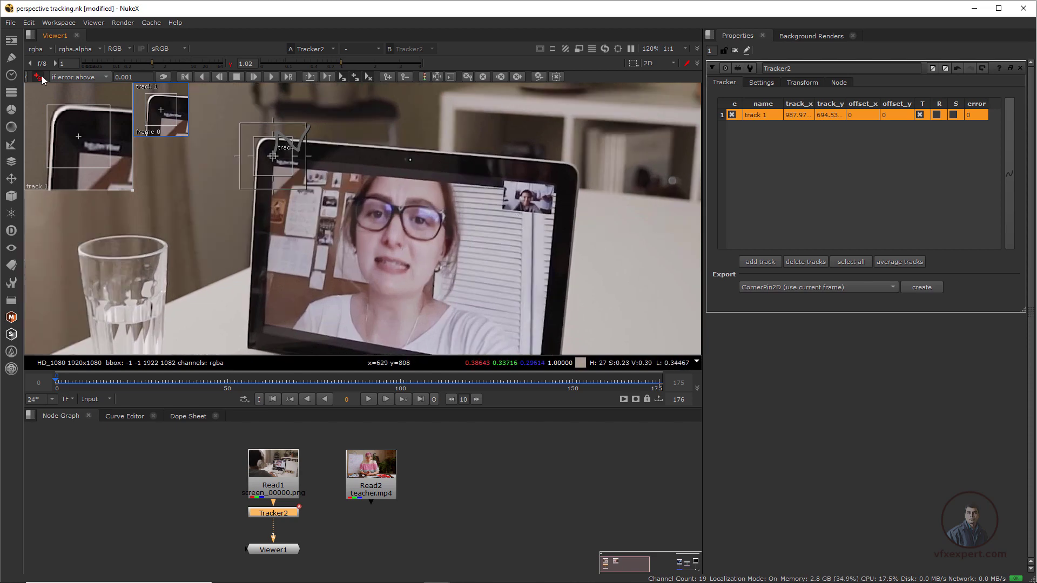
pyautogui.scroll(2, 513, 152)
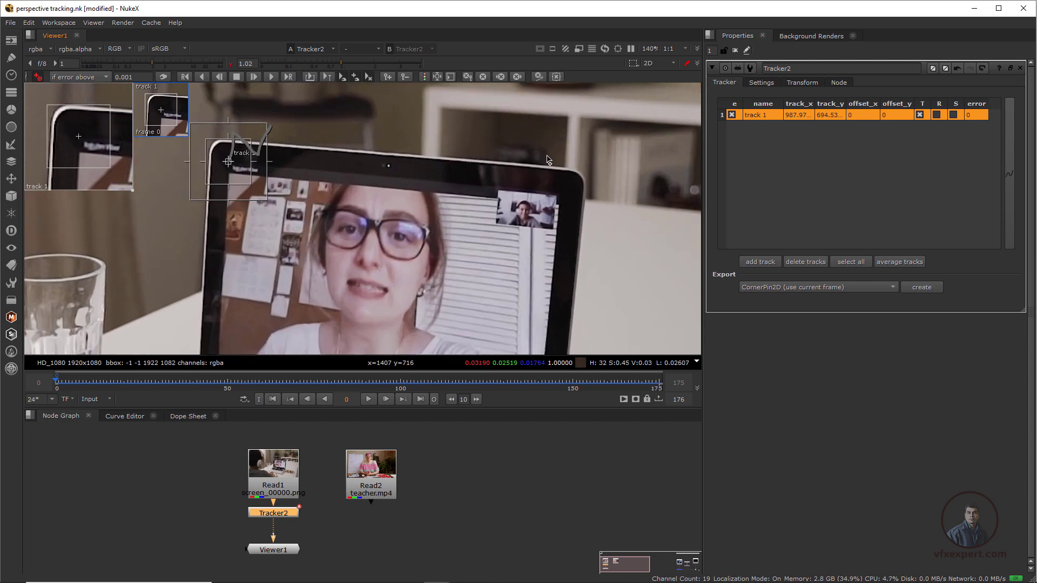
pyautogui.keyDown('ctrl'); pyautogui.keyDown('alt'); pyautogui.click(485, 181); pyautogui.keyUp('alt'); pyautogui.keyUp('ctrl')
pyautogui.moveTo(422, 243); pyautogui.dragTo(276, 304, button='middle')
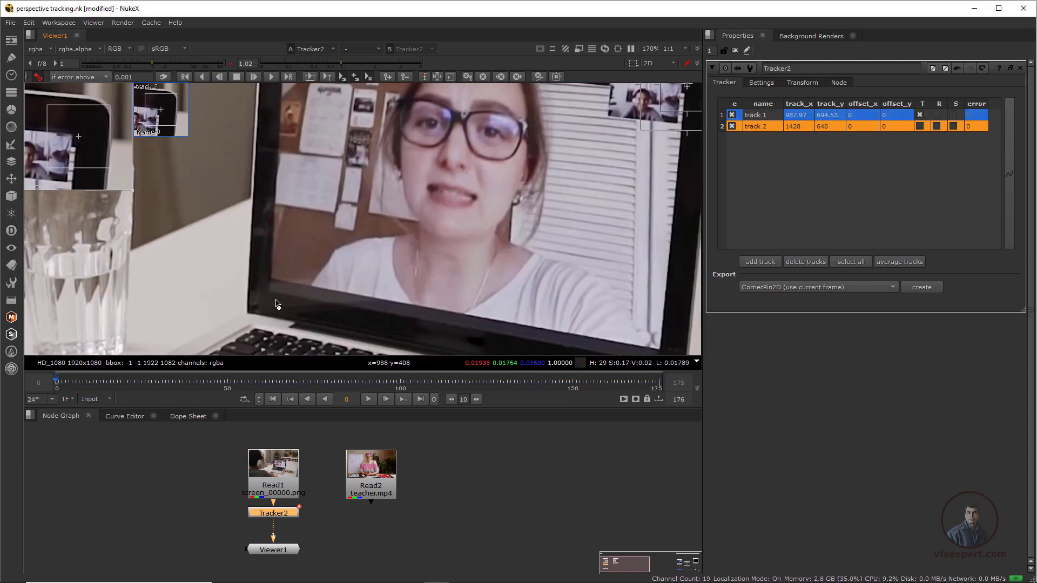
pyautogui.keyDown('ctrl'); pyautogui.keyDown('alt'); pyautogui.click(268, 296); pyautogui.keyUp('alt'); pyautogui.keyUp('ctrl')
pyautogui.moveTo(551, 291); pyautogui.dragTo(470, 273, button='middle')
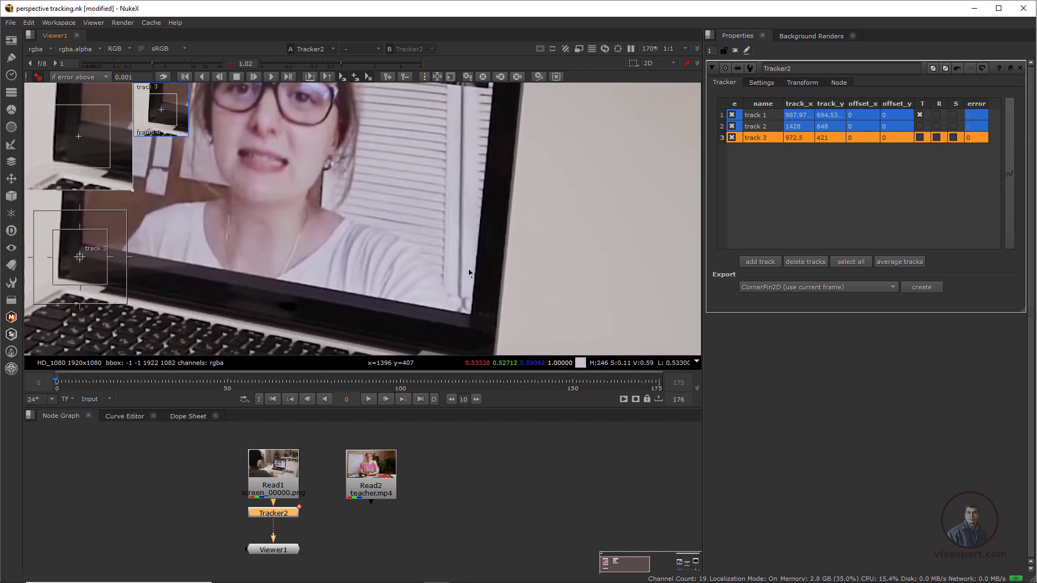
pyautogui.keyDown('ctrl'); pyautogui.keyDown('alt'); pyautogui.click(470, 329); pyautogui.keyUp('alt'); pyautogui.keyUp('ctrl')
pyautogui.click(235, 65)
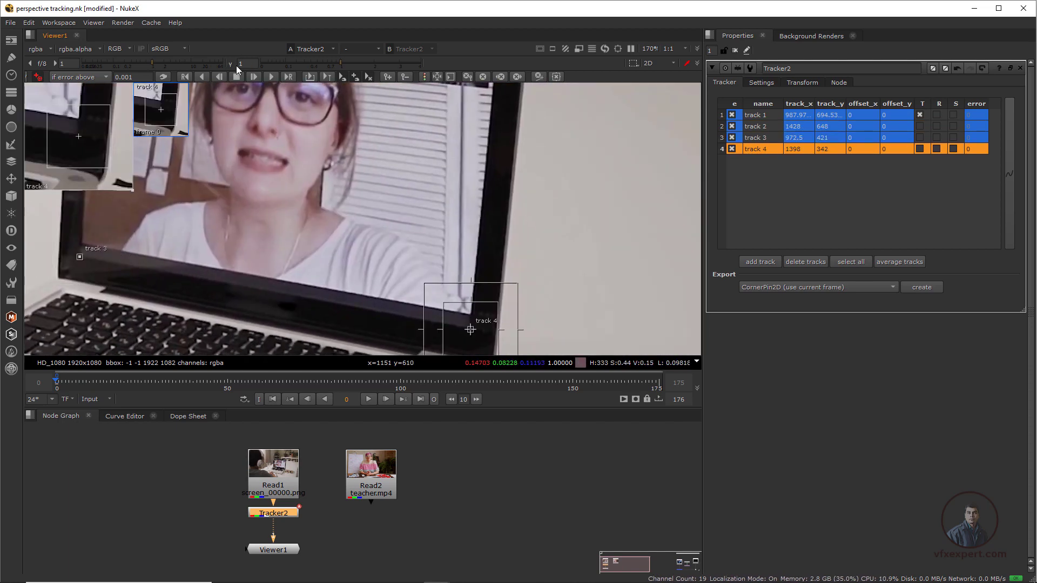
# - Fine-tune the position of track 2 on the laptop screen's upper-right corner
pyautogui.scroll(-5, 335, 254)
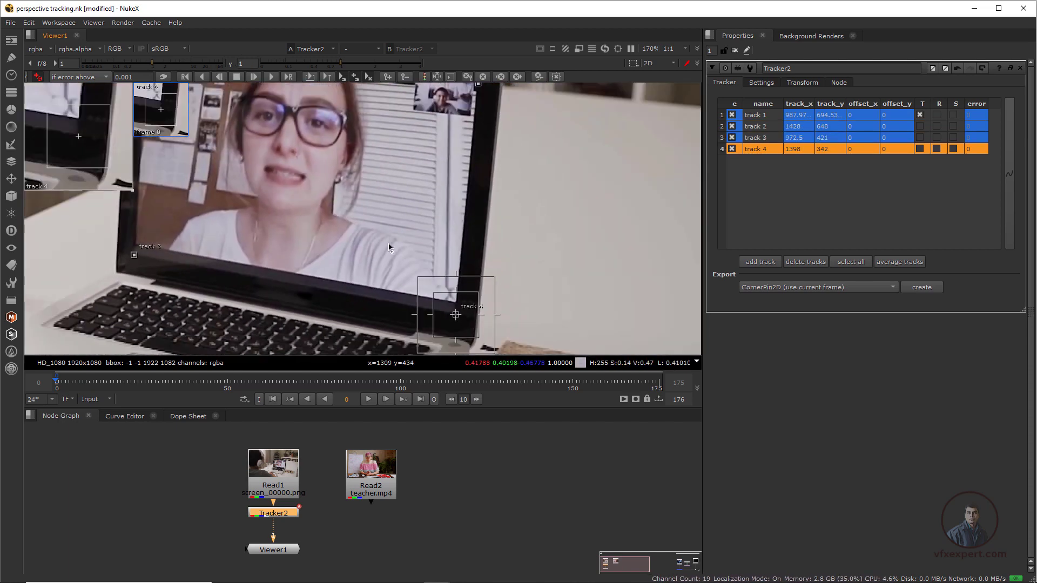
pyautogui.scroll(2, 335, 253)
pyautogui.moveTo(335, 254); pyautogui.dragTo(316, 259, button='middle')
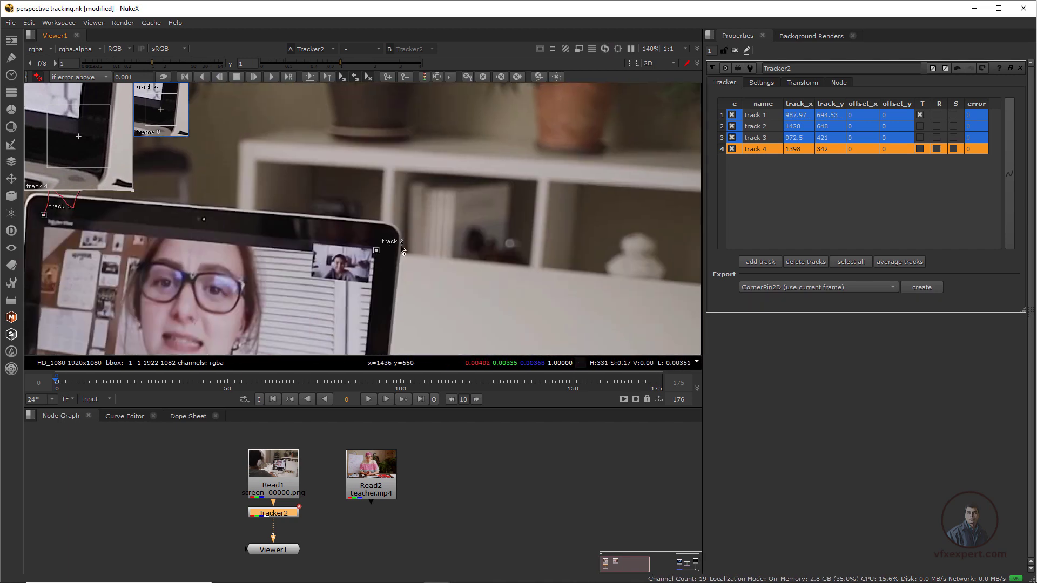
pyautogui.click(761, 128)
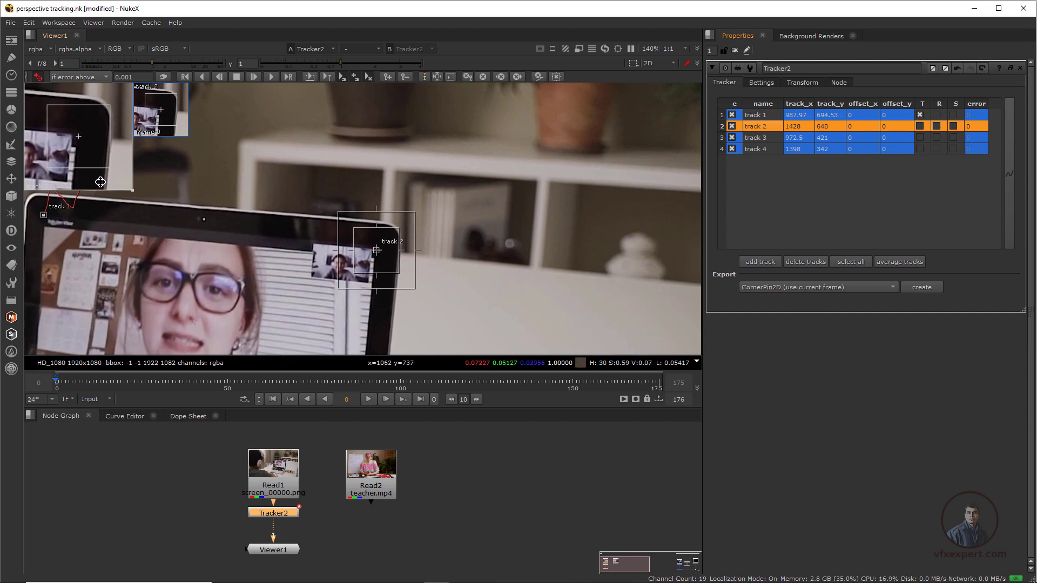
pyautogui.moveTo(80, 156); pyautogui.dragTo(84, 162)
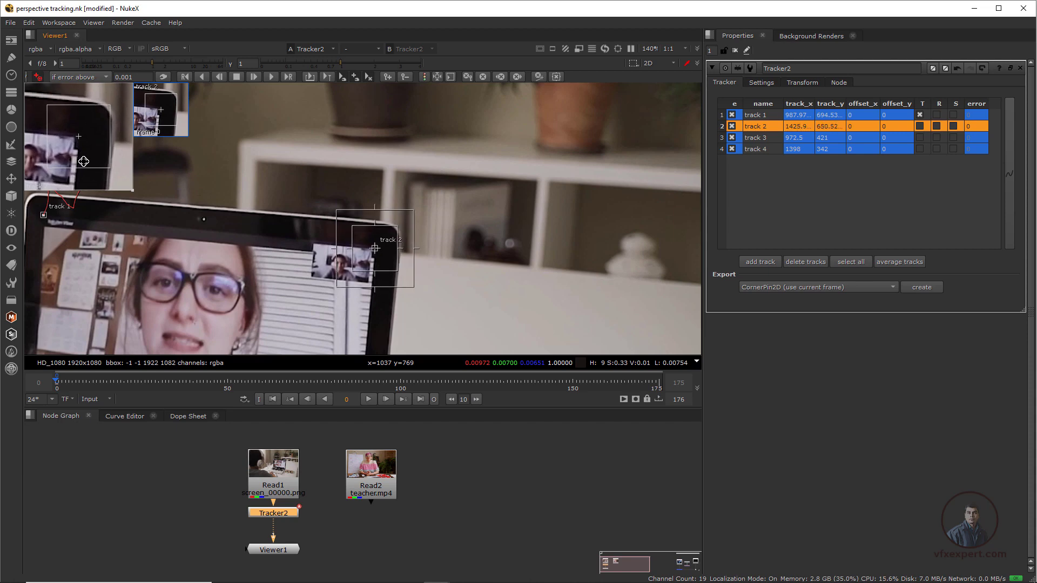
# - Fine-tune the positions of track 3 and track 4 on the laptop screen's lower corners
pyautogui.click(759, 139)
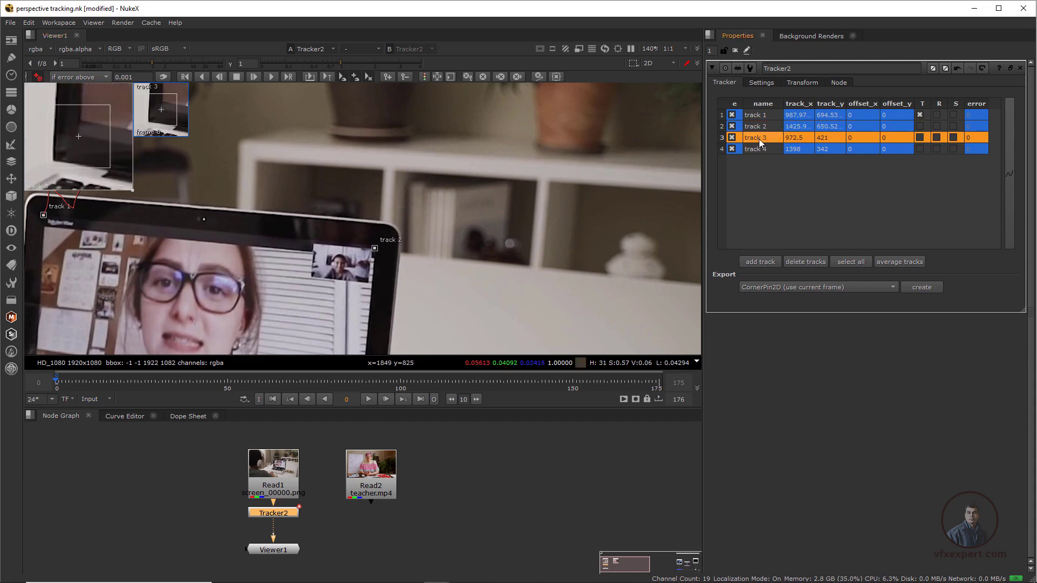
pyautogui.moveTo(94, 355); pyautogui.dragTo(334, 207, button='middle')
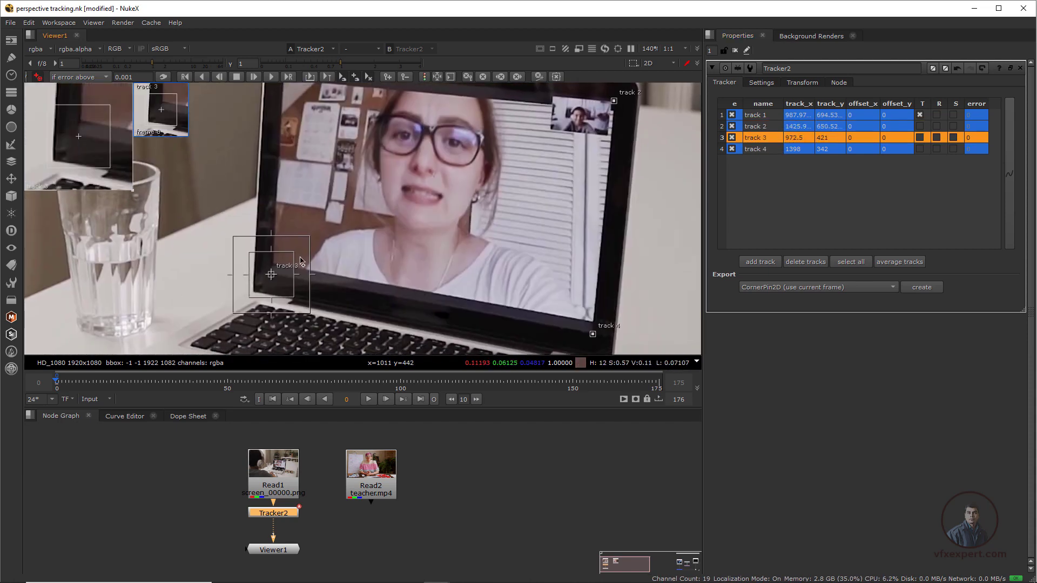
pyautogui.moveTo(96, 173); pyautogui.dragTo(87, 160)
pyautogui.click(592, 334)
# - Track points 2, 3 and 4 together forward through the whole clip and return to the first frame
pyautogui.scroll(-2, 31, 341)
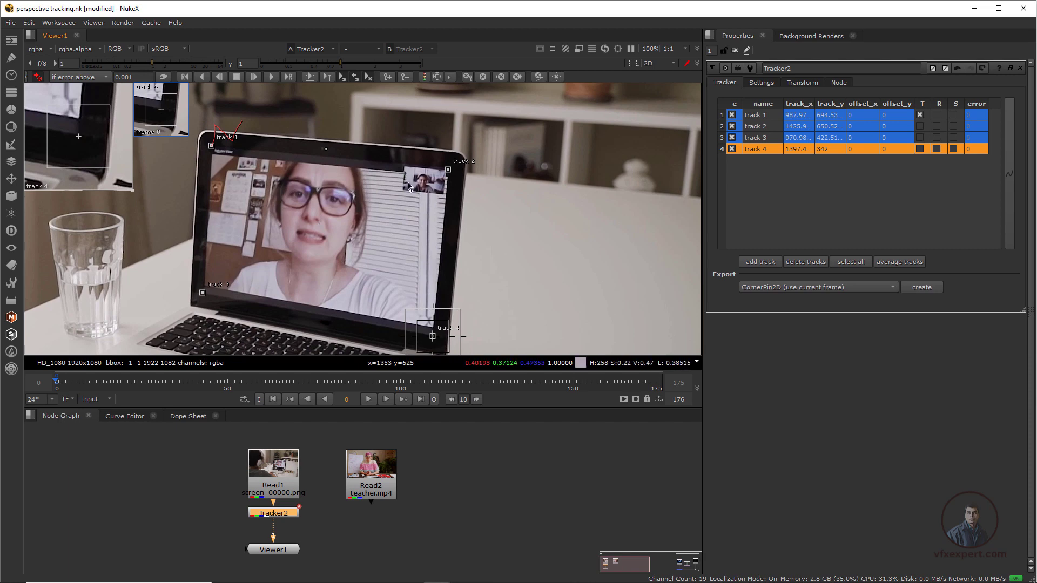
pyautogui.click(753, 128)
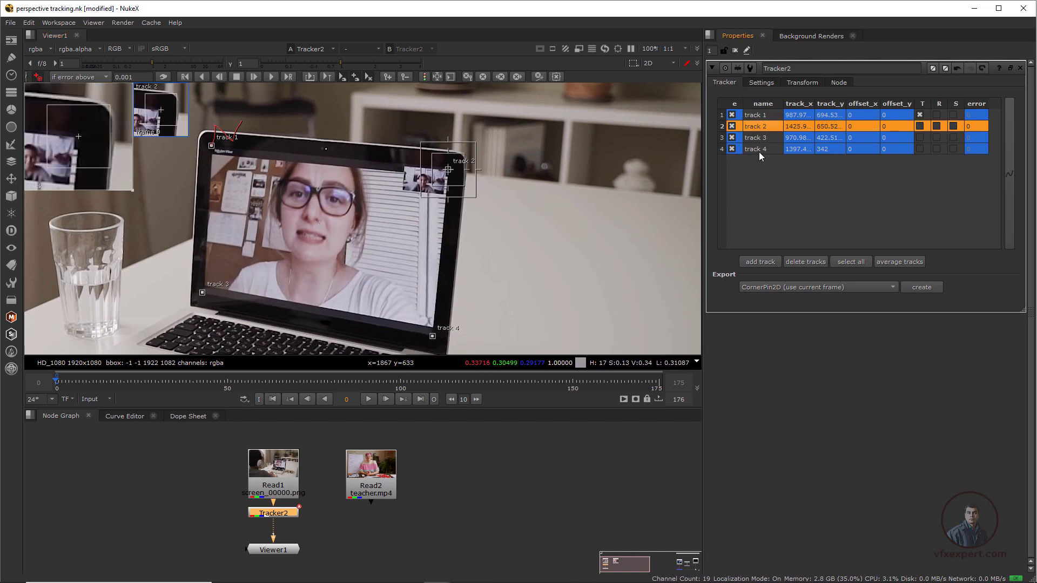
pyautogui.keyDown('shift'); pyautogui.click(760, 150); pyautogui.keyUp('shift')
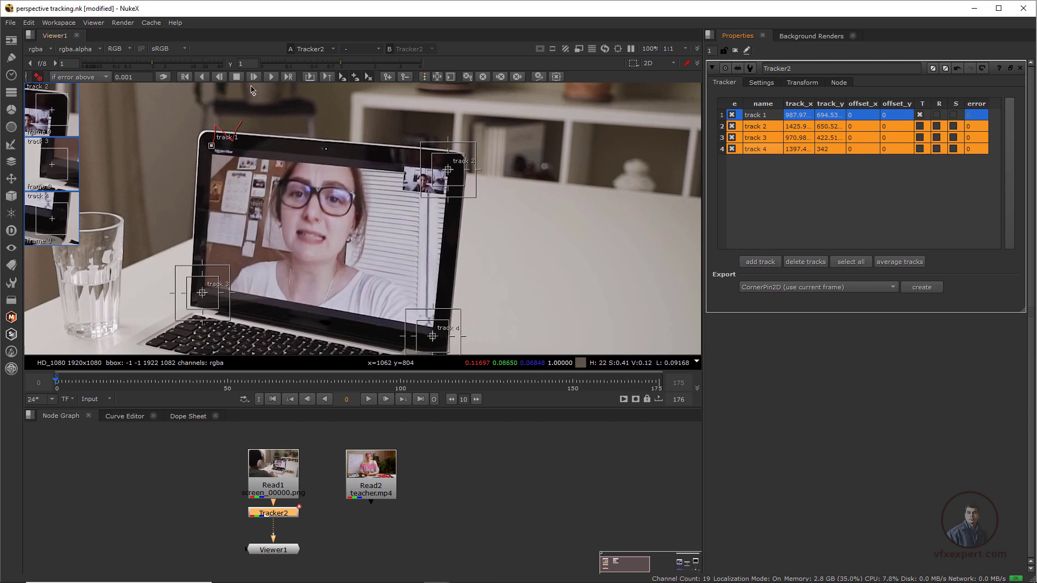
pyautogui.click(270, 77)
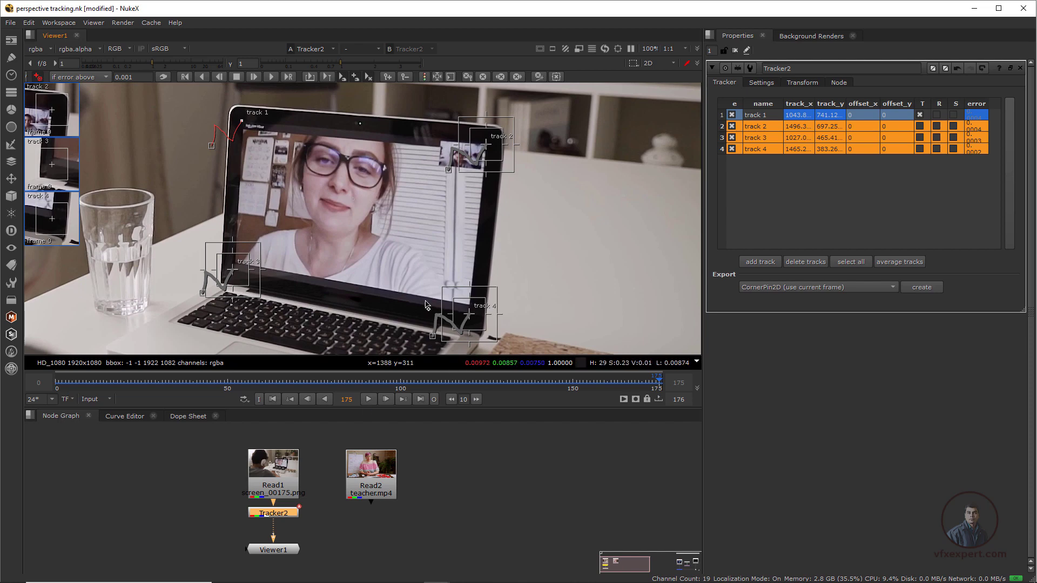
pyautogui.press('Home')
# - Export all four tracks as a CornerPin2D (use current frame) node
pyautogui.scroll(-2, 391, 220)
pyautogui.moveTo(389, 222); pyautogui.dragTo(373, 215, button='middle')
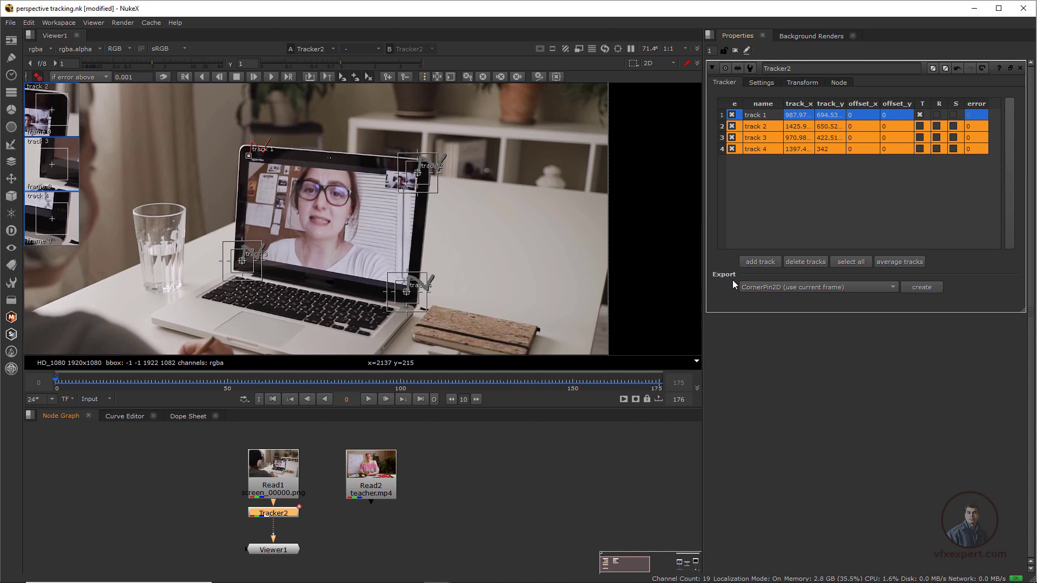
pyautogui.click(757, 173)
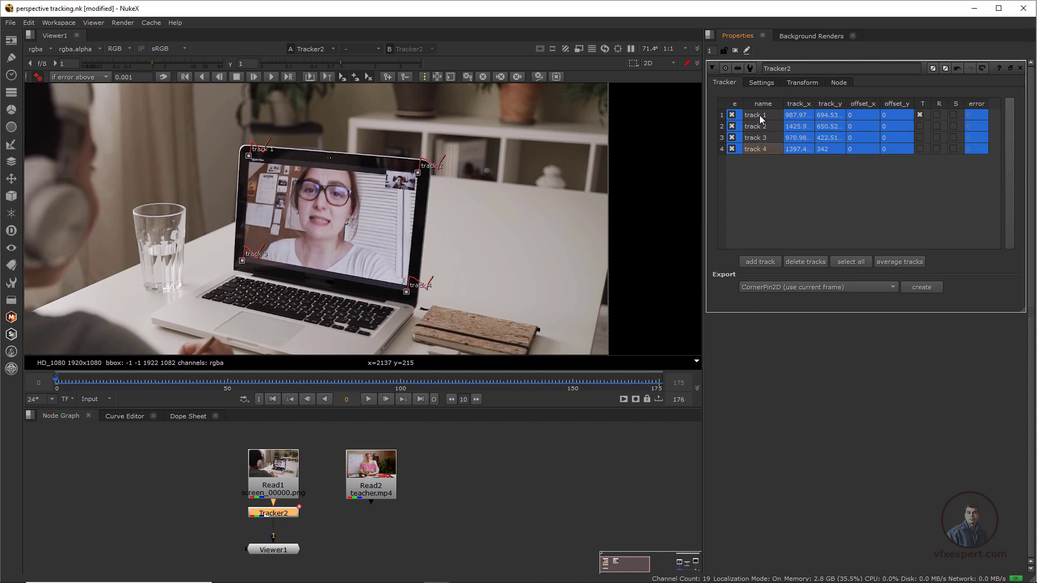
pyautogui.click(760, 115)
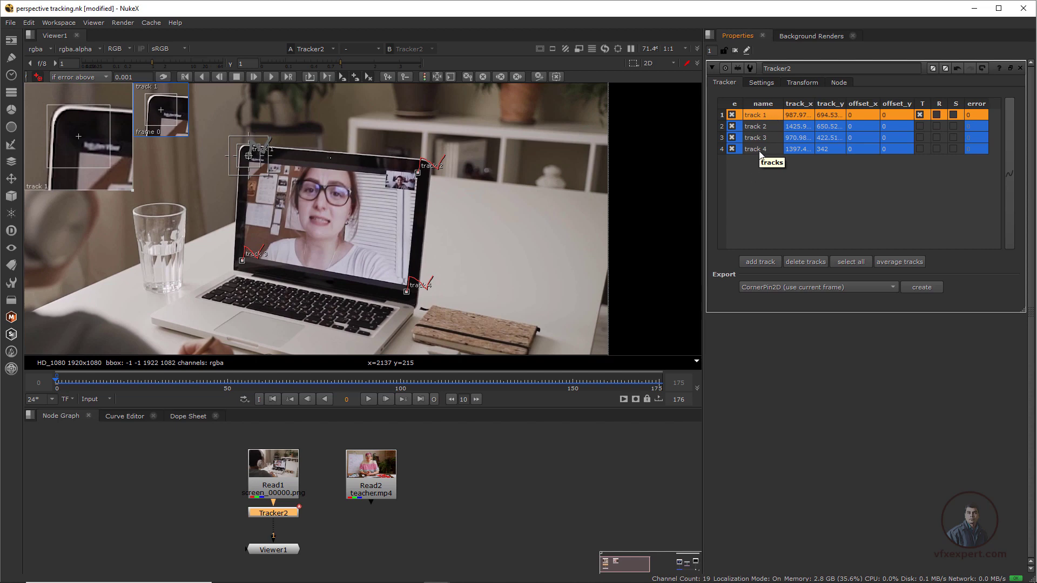
pyautogui.keyDown('shift'); pyautogui.click(759, 149); pyautogui.keyUp('shift')
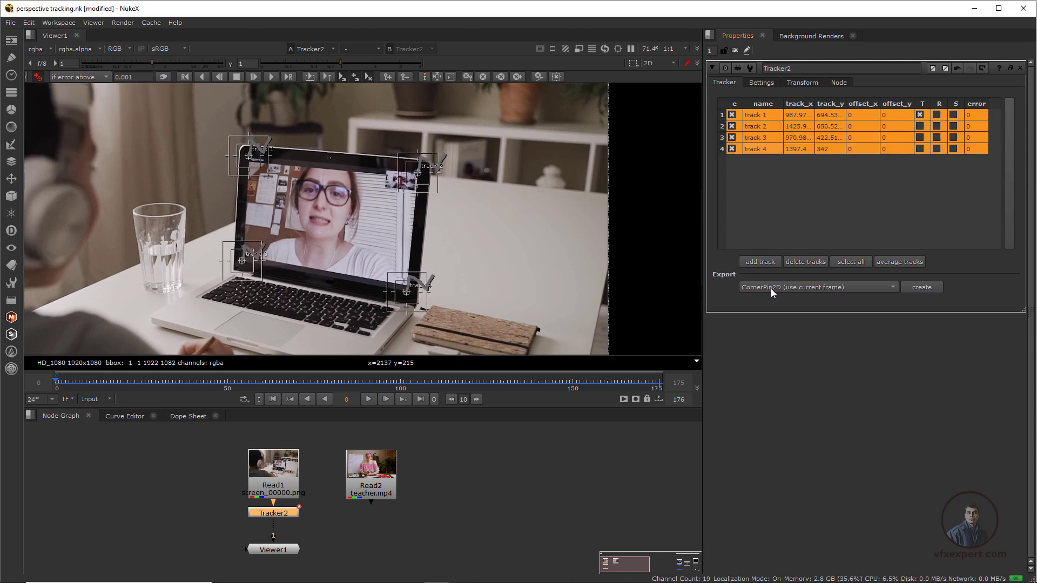
pyautogui.click(786, 289)
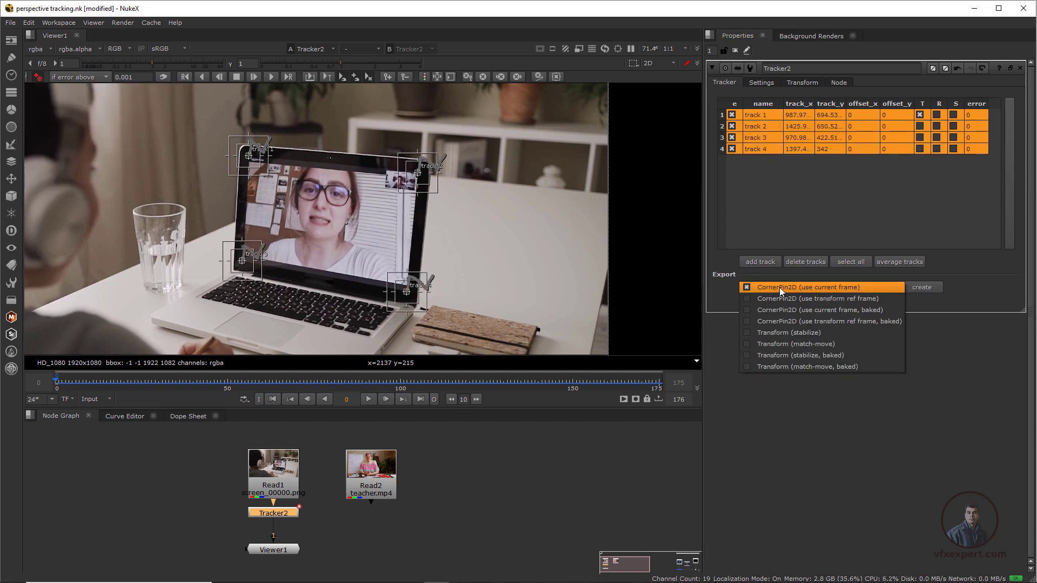
pyautogui.click(789, 286)
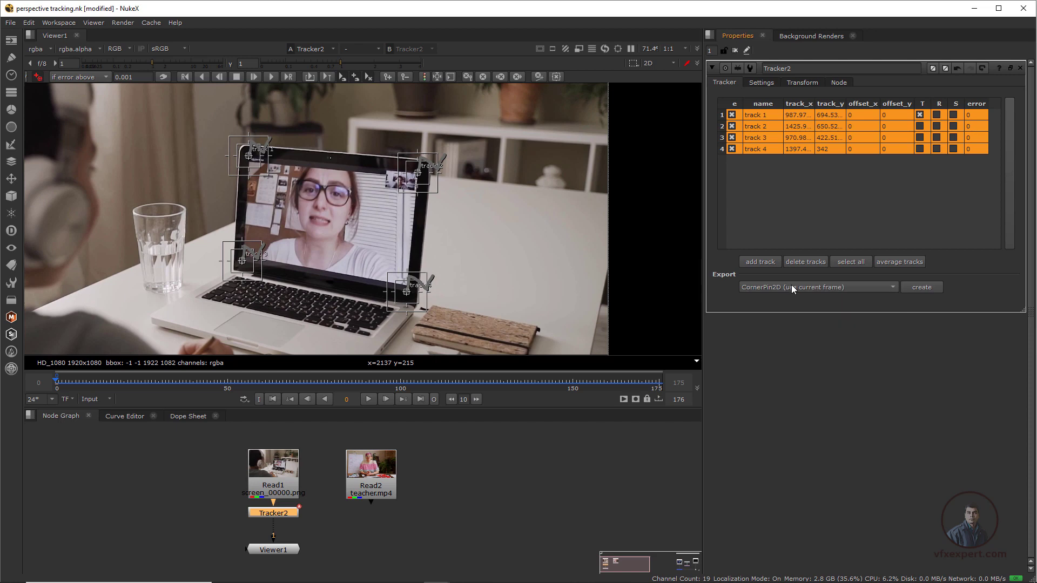
pyautogui.click(924, 288)
# - Move the Read2 node farther from Read1 and place the new CornerPin2D node between them in the node graph
pyautogui.moveTo(342, 511); pyautogui.dragTo(240, 514, button='middle')
pyautogui.moveTo(267, 475); pyautogui.dragTo(342, 476)
pyautogui.moveTo(247, 539); pyautogui.dragTo(247, 471)
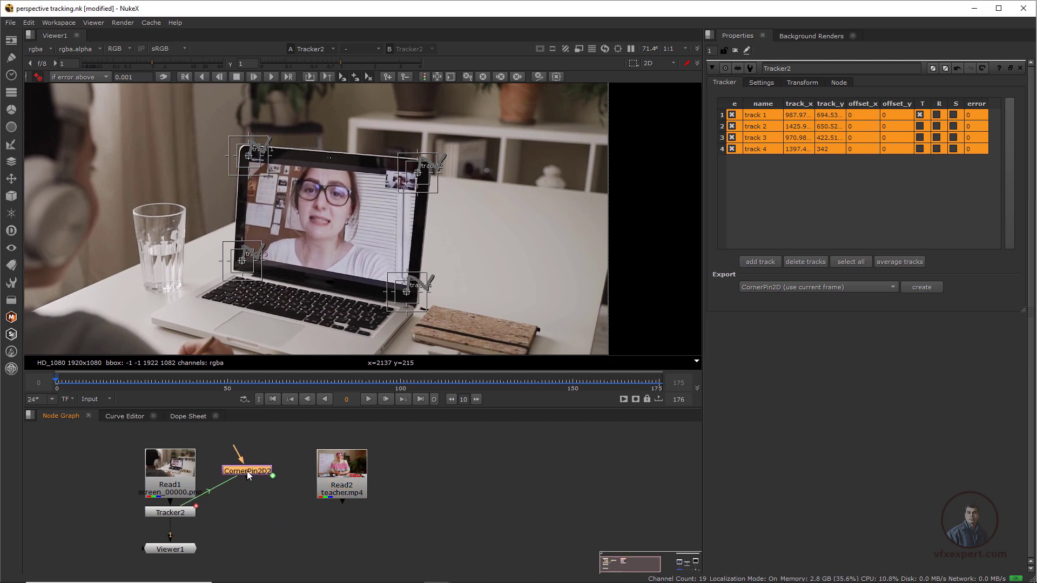
# - View the teacher.mp4 footage of Read2 and the laptop footage of Read1 in turn to compare them
pyautogui.click(347, 476)
pyautogui.press('1')
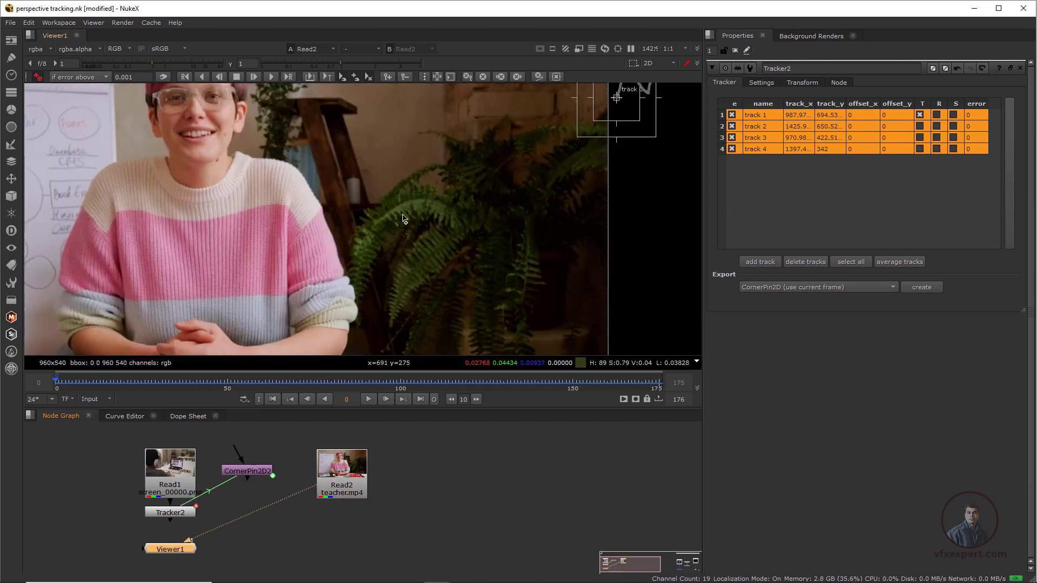
pyautogui.click(186, 468)
pyautogui.press('1')
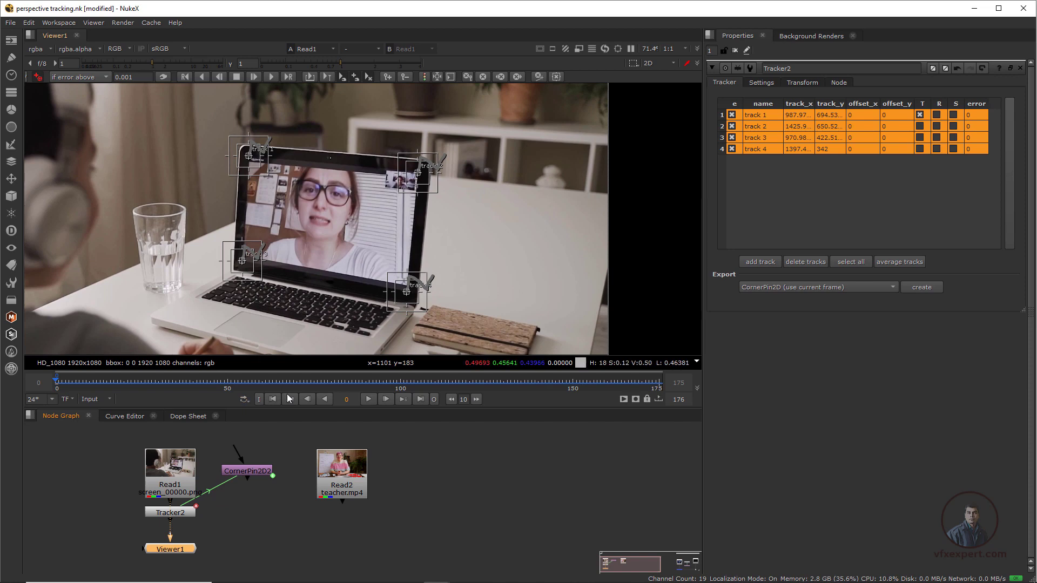
# - Add a Merge node below the others, raise Read1 slightly, and place Tracker2 to the right of Read1, above CornerPin2D2
pyautogui.moveTo(290, 563); pyautogui.dragTo(300, 546, button='middle')
pyautogui.press('m')
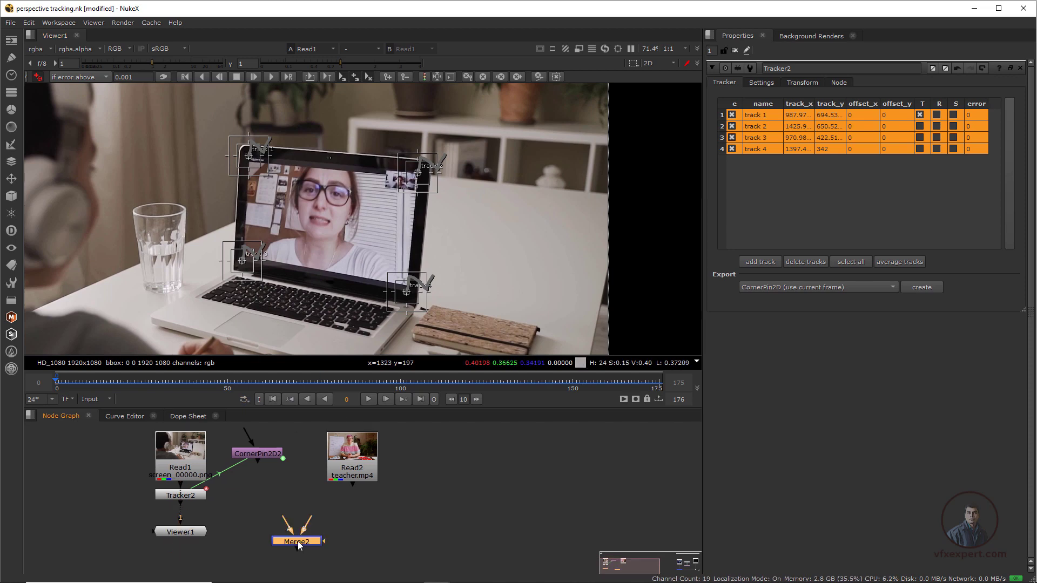
pyautogui.click(182, 457)
pyautogui.moveTo(182, 456); pyautogui.dragTo(182, 445)
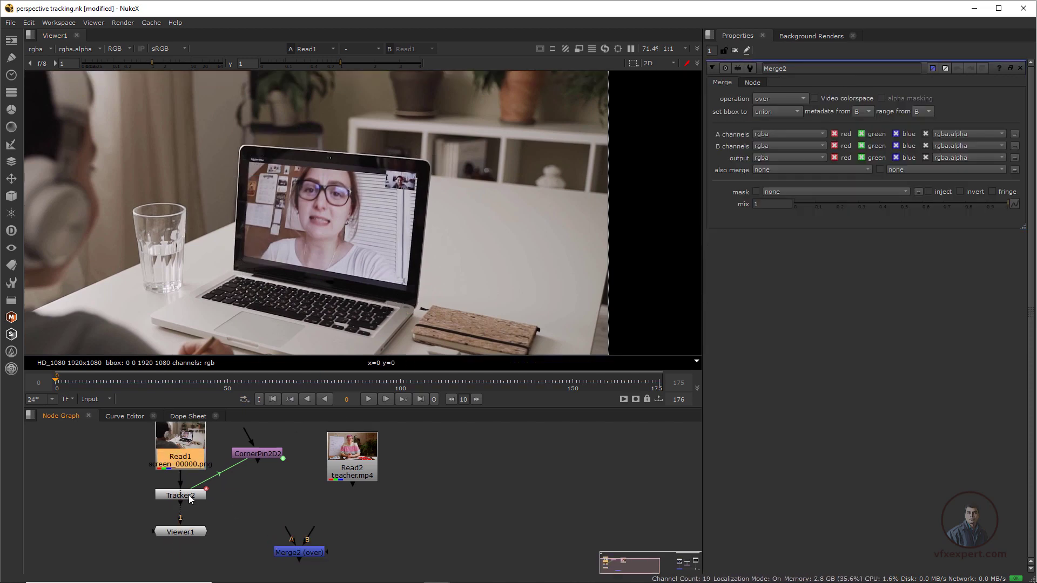
pyautogui.moveTo(191, 496); pyautogui.dragTo(235, 451)
pyautogui.click(268, 457)
# - Connect Merge2's B input to Read1 and A input to Read2, place Merge2 below Read2, and route the B connection through a corner dot
pyautogui.moveTo(315, 532); pyautogui.dragTo(181, 459)
pyautogui.click(307, 552)
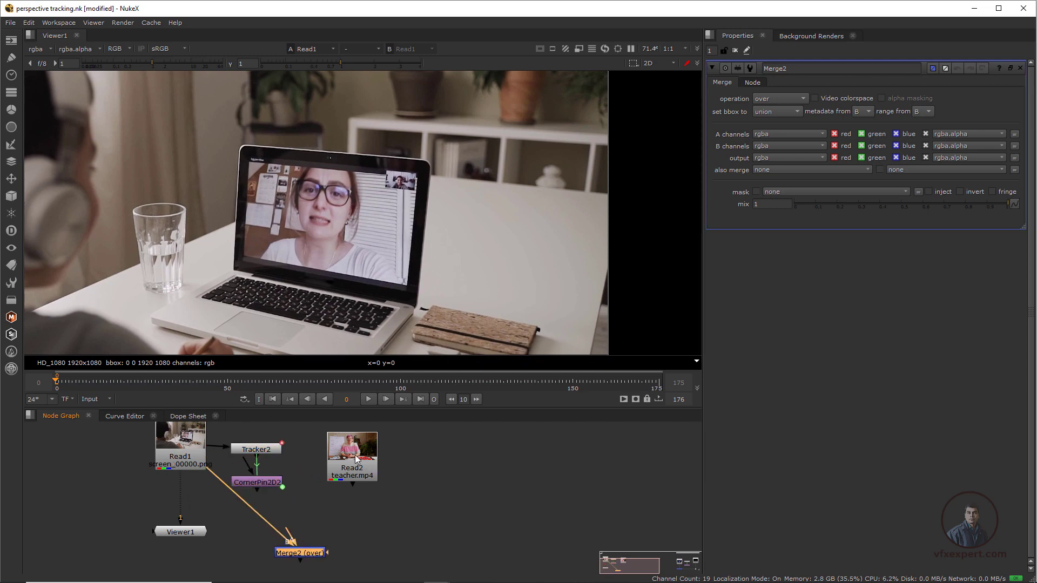
pyautogui.moveTo(286, 537); pyautogui.dragTo(374, 458)
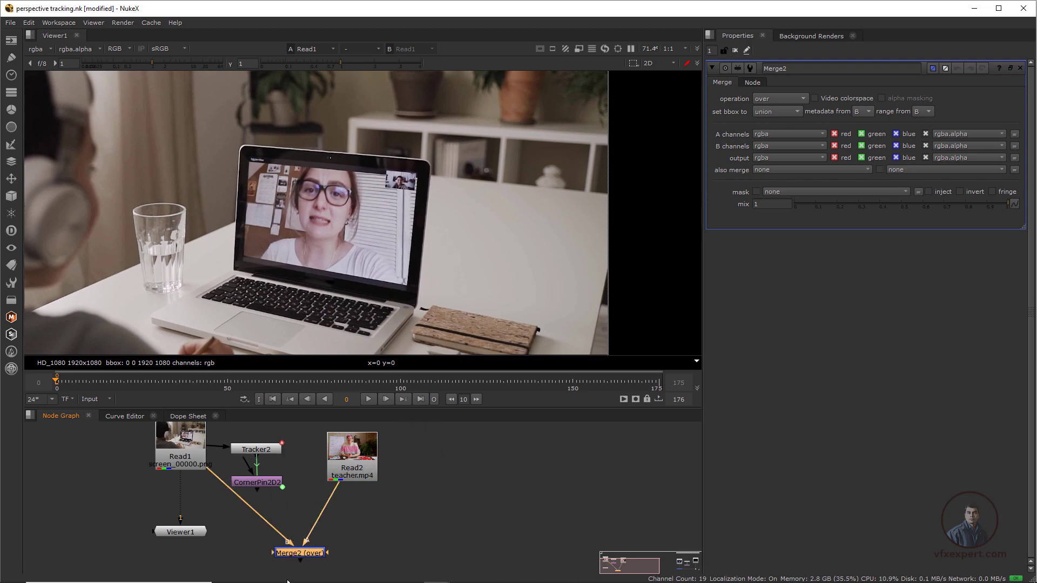
pyautogui.moveTo(314, 557); pyautogui.dragTo(366, 540)
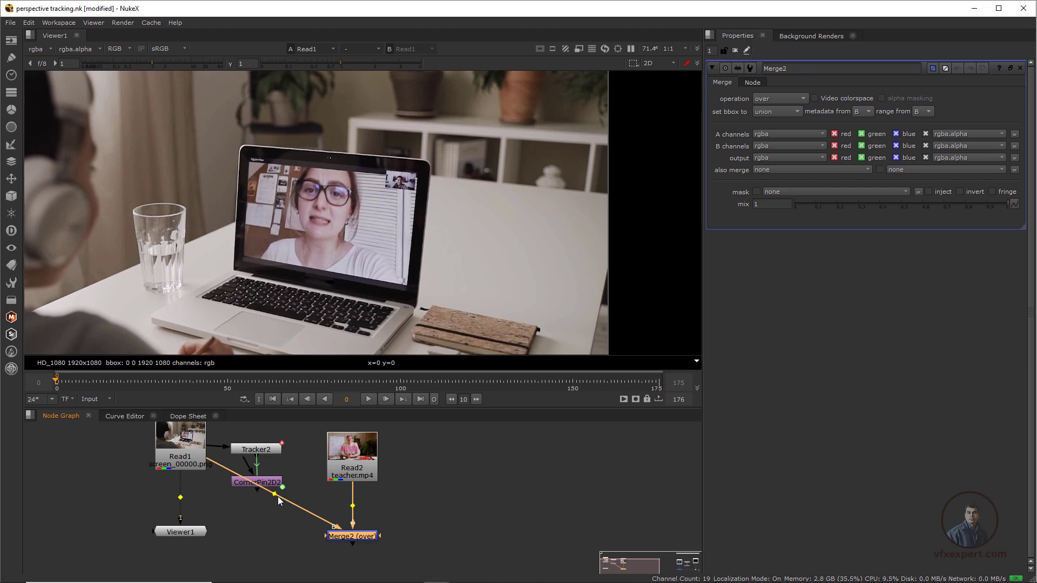
pyautogui.keyDown('ctrl'); pyautogui.moveTo(278, 497); pyautogui.dragTo(180, 524); pyautogui.keyUp('ctrl')
# - View the Merge2 output and insert CornerPin2D2 into the connection between Read2 and Merge2
pyautogui.moveTo(250, 460); pyautogui.dragTo(210, 495, button='middle')
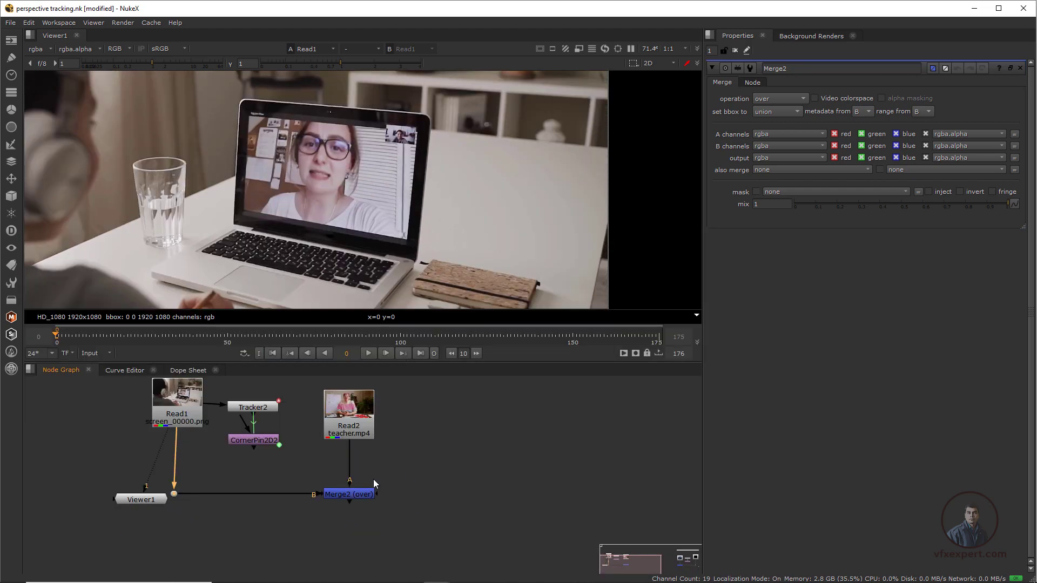
pyautogui.click(366, 496)
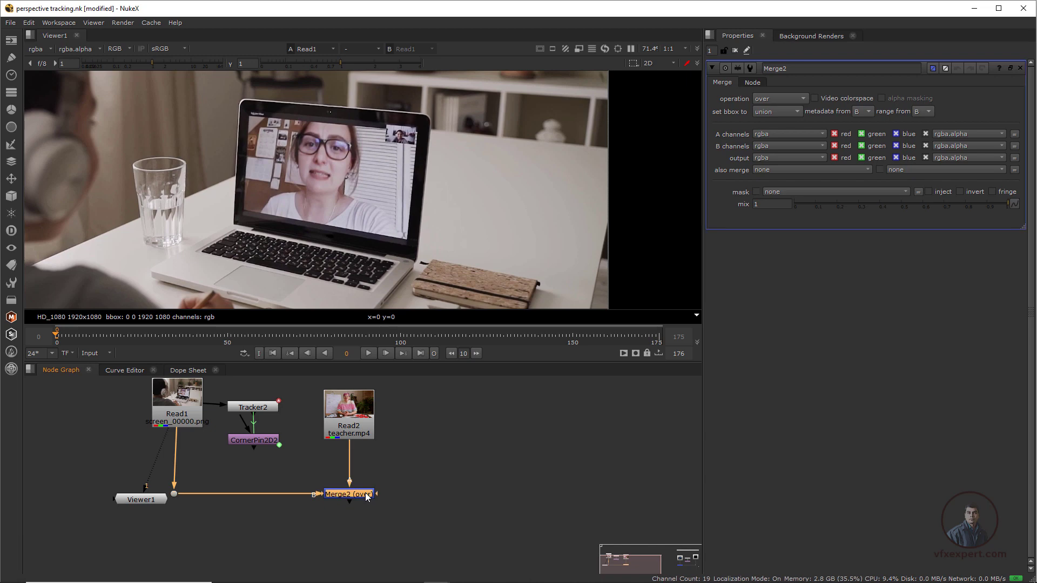
pyautogui.moveTo(262, 440); pyautogui.dragTo(274, 447)
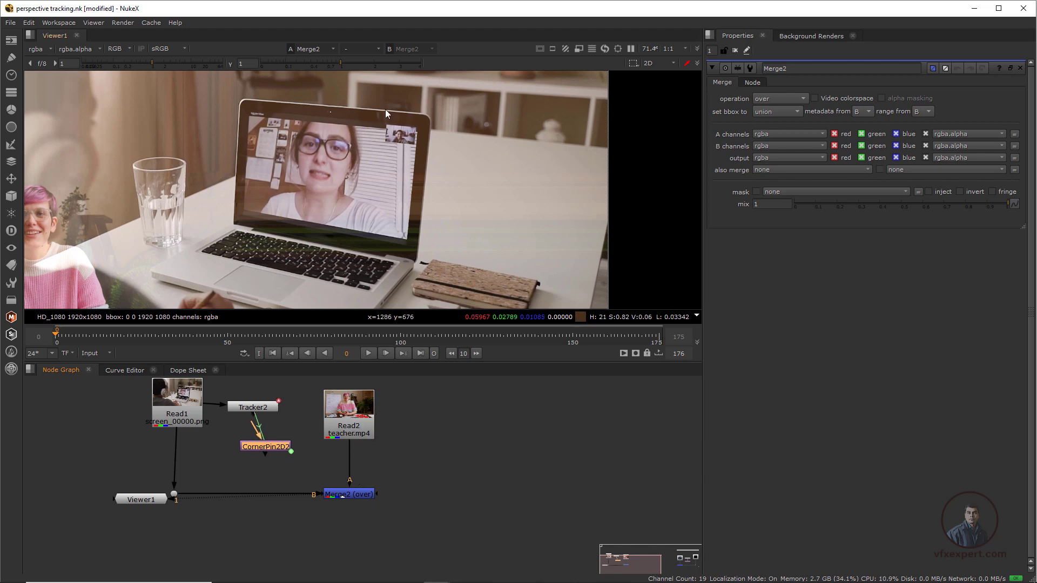
pyautogui.moveTo(269, 449); pyautogui.dragTo(361, 468)
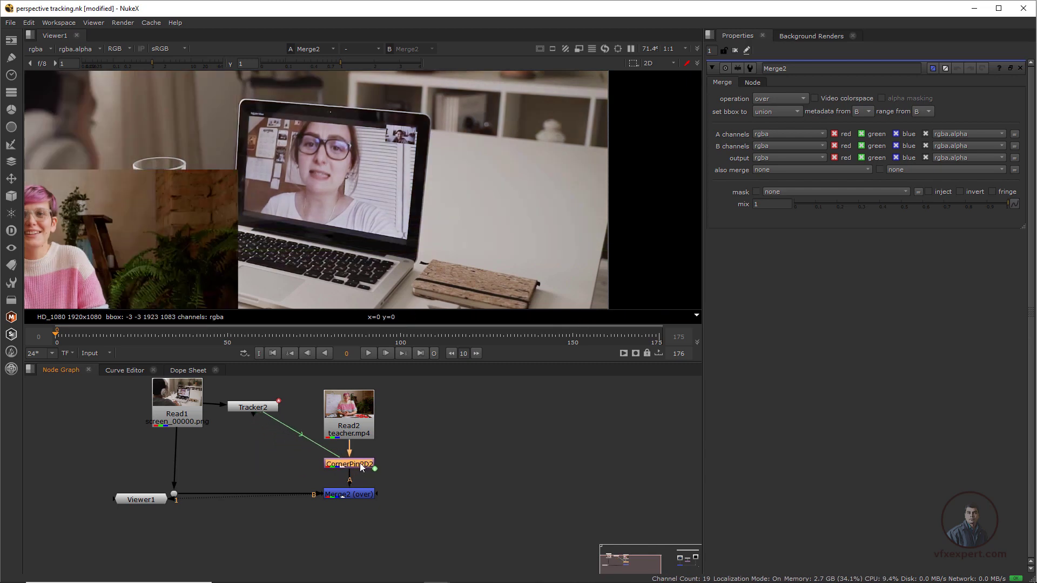
# - Scrub the merged composite forward to frame 35 and return to the first frame to check how the pinned video moves
pyautogui.scroll(-2, 352, 181)
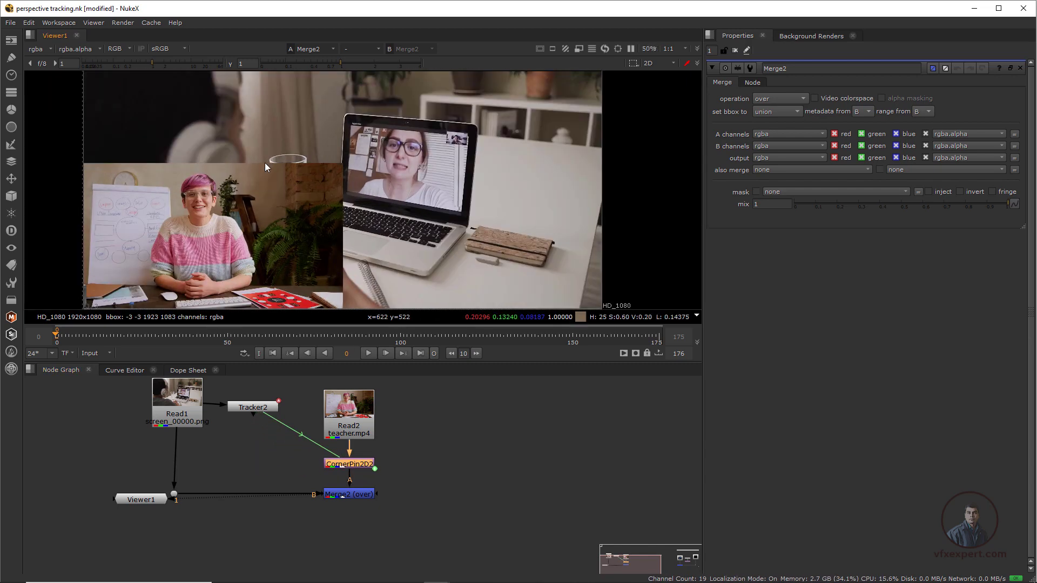
pyautogui.scroll(1, 265, 163)
pyautogui.moveTo(56, 333); pyautogui.dragTo(177, 327)
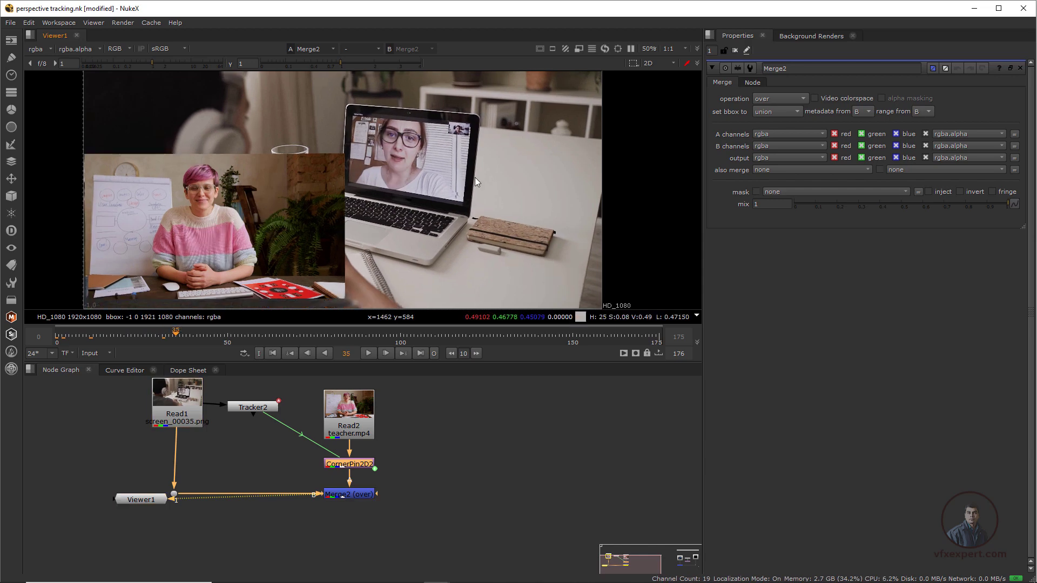
pyautogui.click(273, 353)
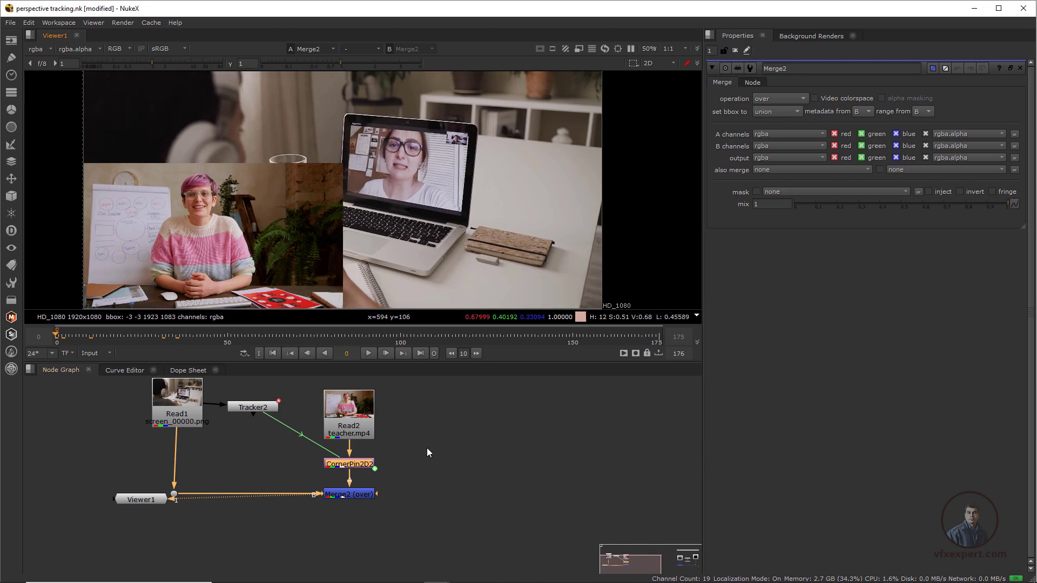
# - Set CornerPin2D2's from points to the input dimensions and collapse its properties
pyautogui.doubleClick(361, 465)
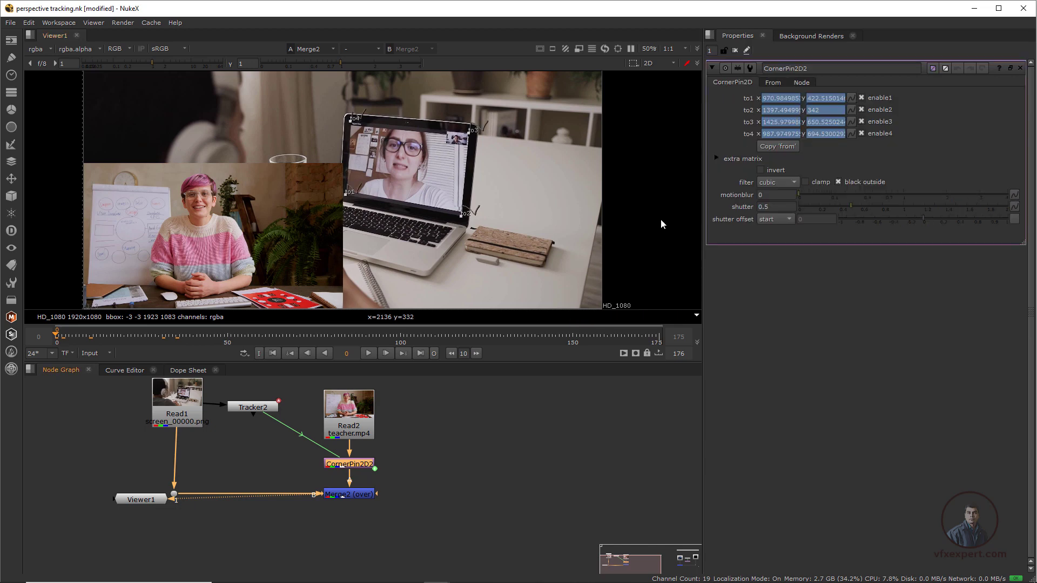
pyautogui.click(778, 82)
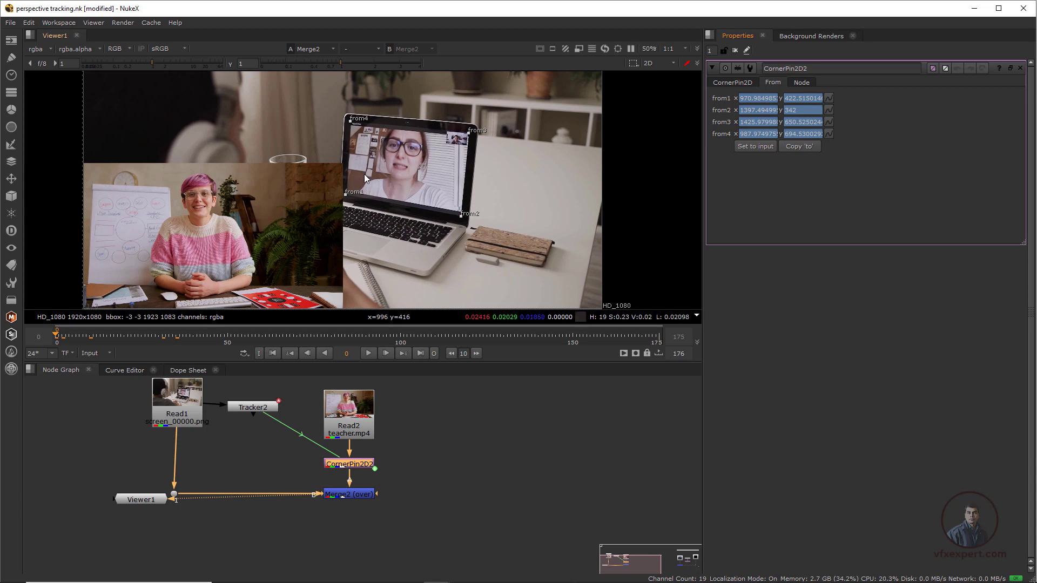
pyautogui.click(758, 148)
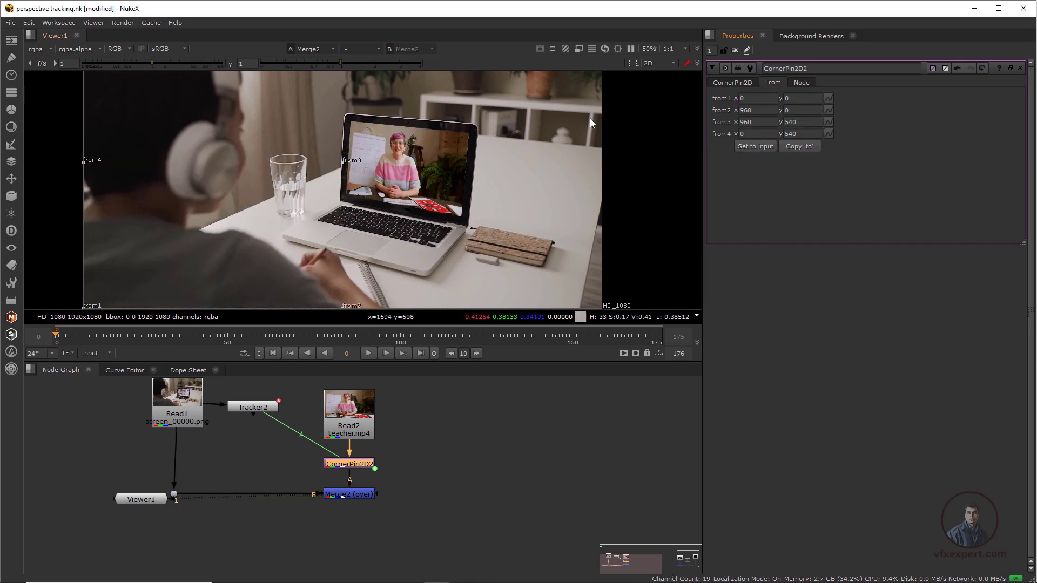
pyautogui.click(712, 67)
# - Play the composite to check that the teacher video sticks to the laptop screen
pyautogui.scroll(3, 393, 239)
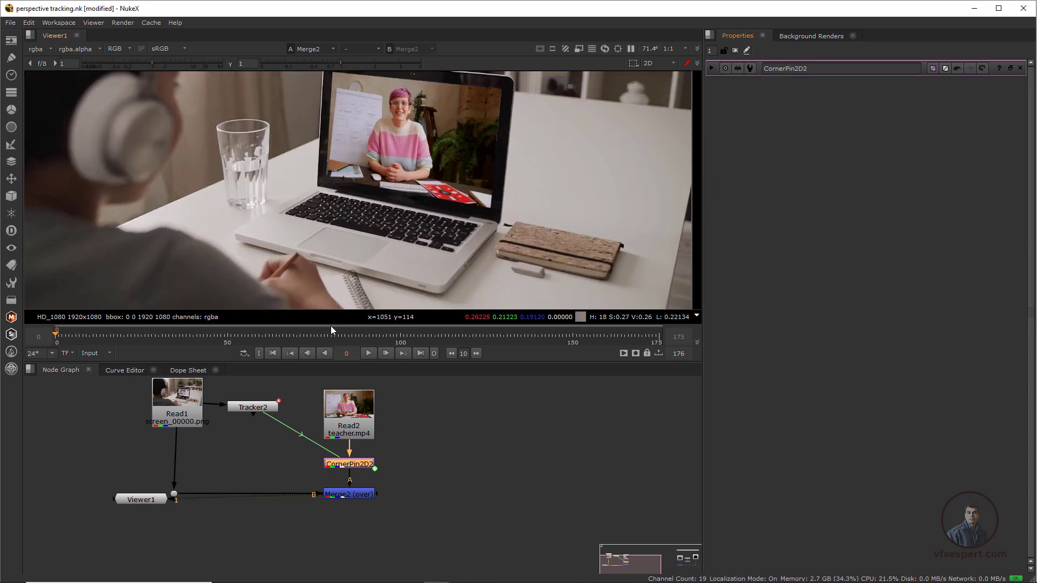
pyautogui.click(368, 354)
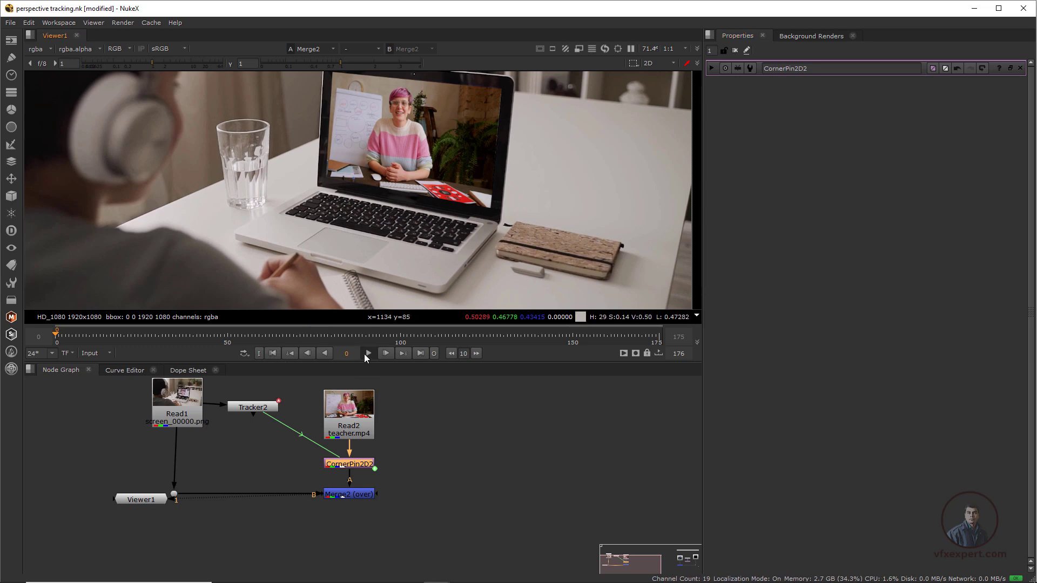
pyautogui.scroll(-1, 520, 169)
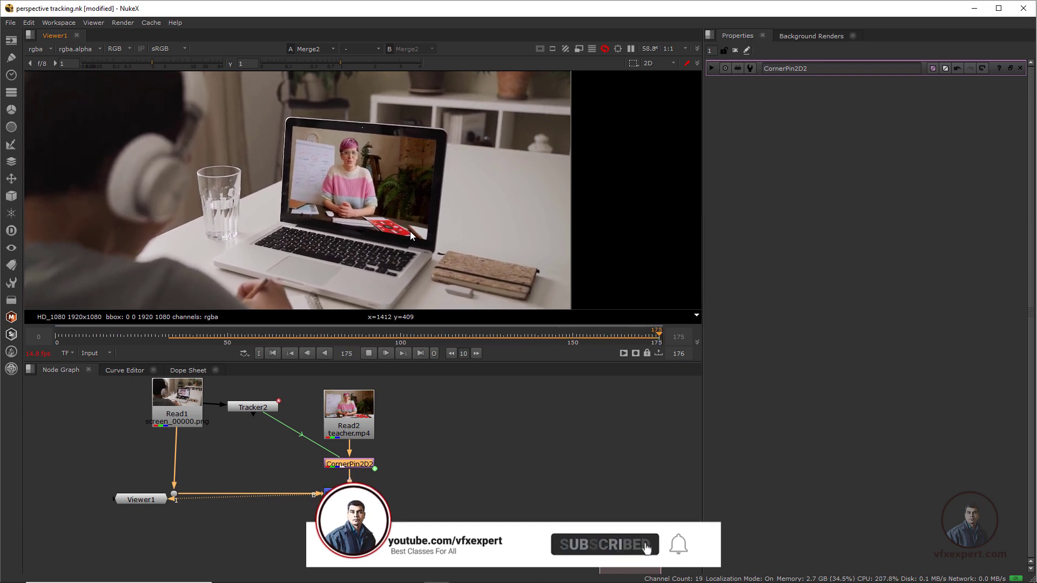
# - Place the Viewer1 node directly below Merge2 and stop the playback
pyautogui.moveTo(141, 501); pyautogui.dragTo(349, 533)
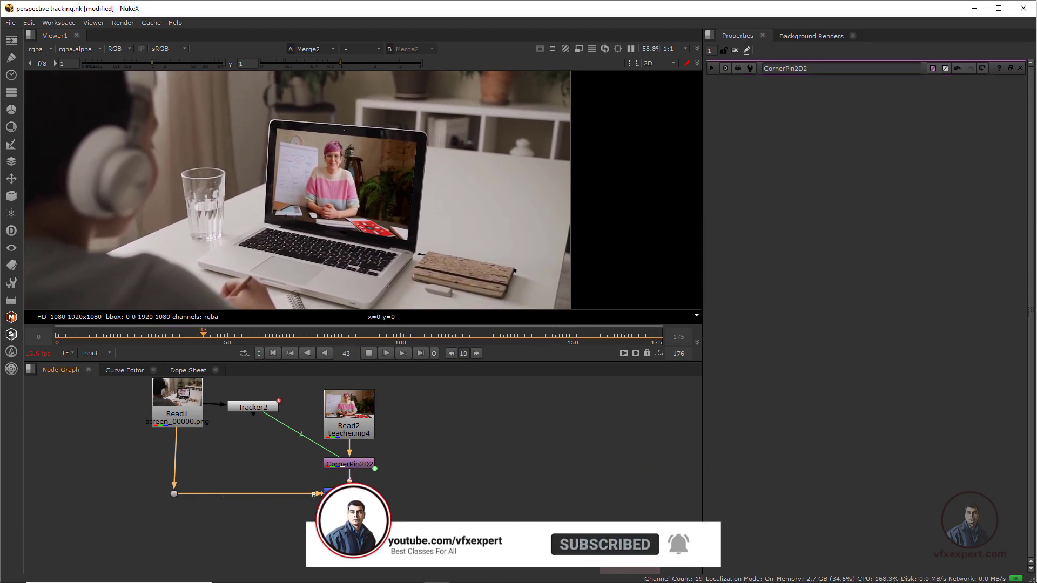
pyautogui.click(369, 354)
pyautogui.moveTo(299, 469); pyautogui.dragTo(241, 500, button='middle')
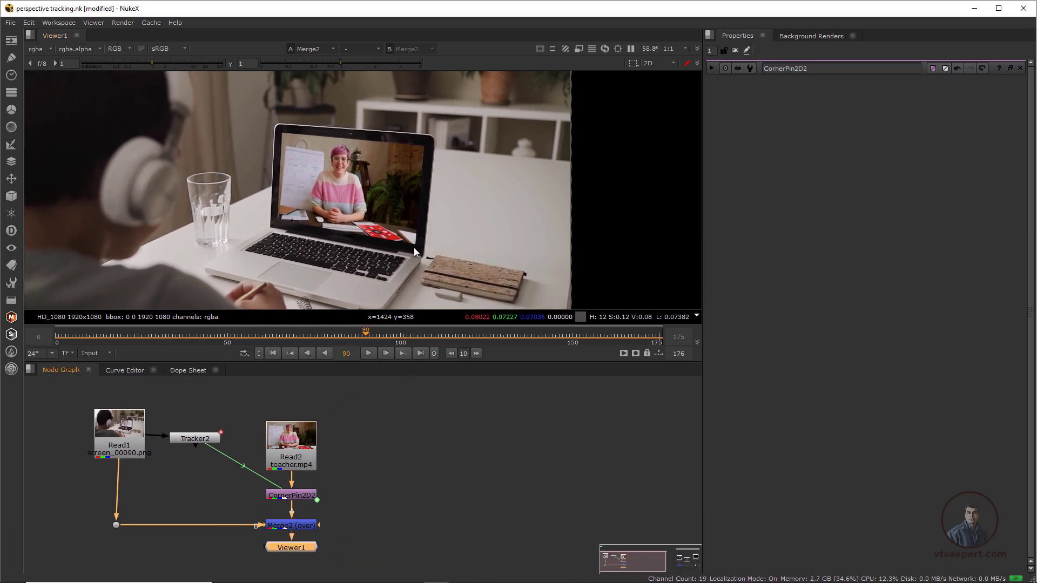
pyautogui.moveTo(313, 488); pyautogui.dragTo(317, 491, button='middle')
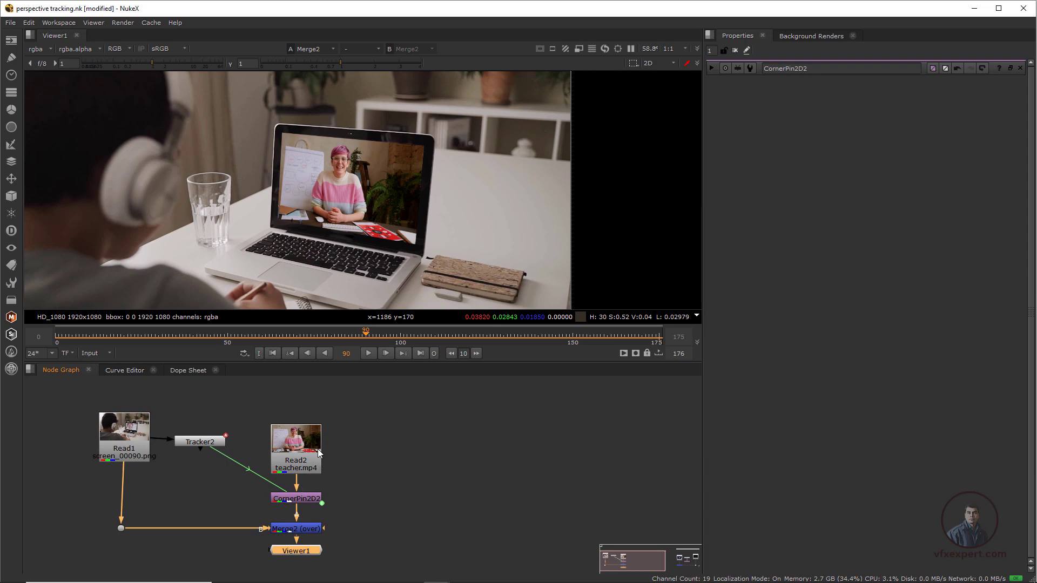
pyautogui.moveTo(316, 454); pyautogui.dragTo(285, 451, button='middle')
# - Reopen Tracker2, go to the first frame, select all four tracks and export another CornerPin2D (use current frame) node
pyautogui.click(335, 474)
pyautogui.click(271, 497)
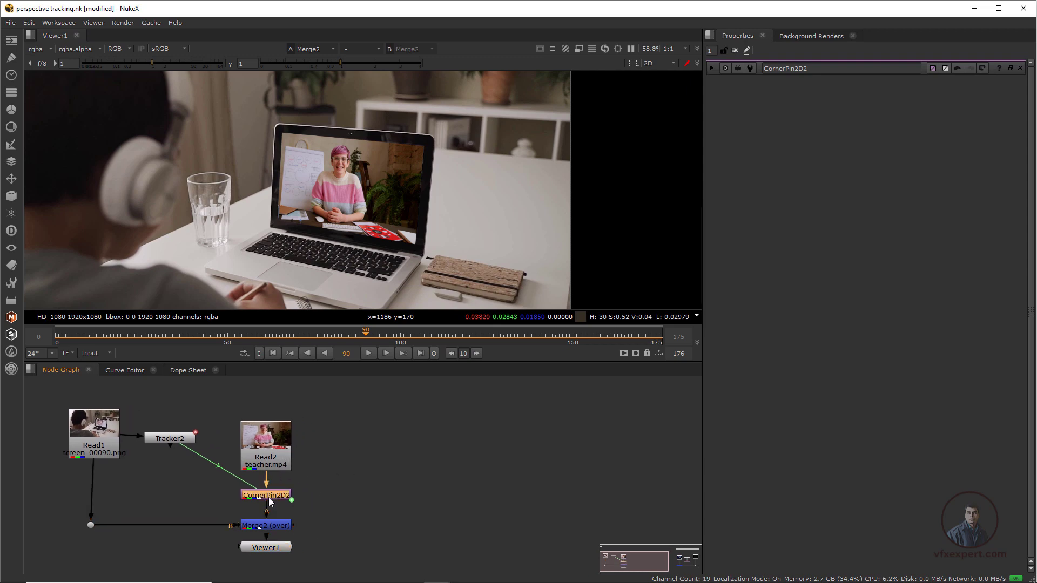
pyautogui.doubleClick(180, 439)
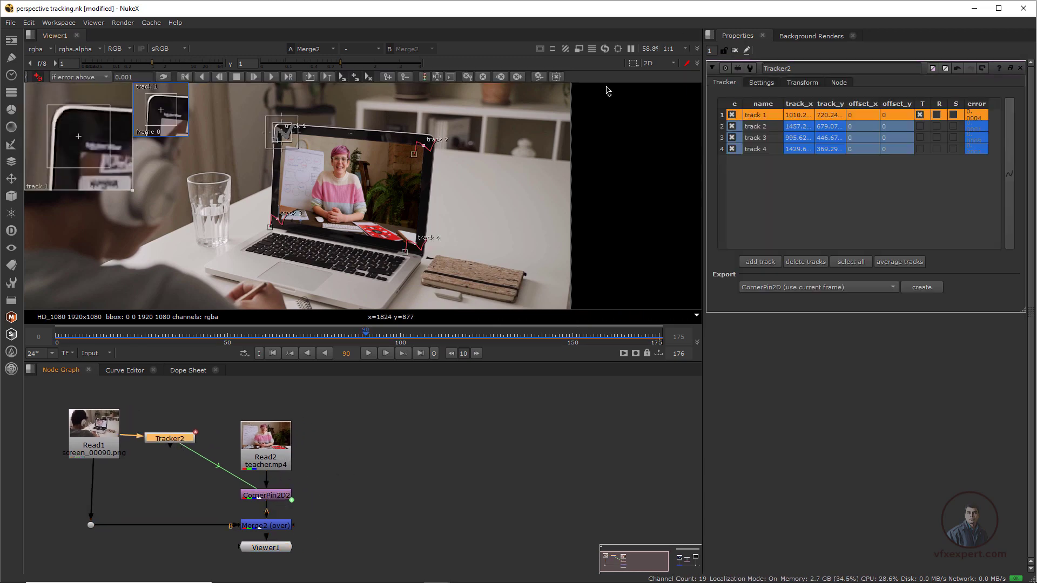
pyautogui.press('Home')
pyautogui.keyDown('shift'); pyautogui.click(754, 149); pyautogui.keyUp('shift')
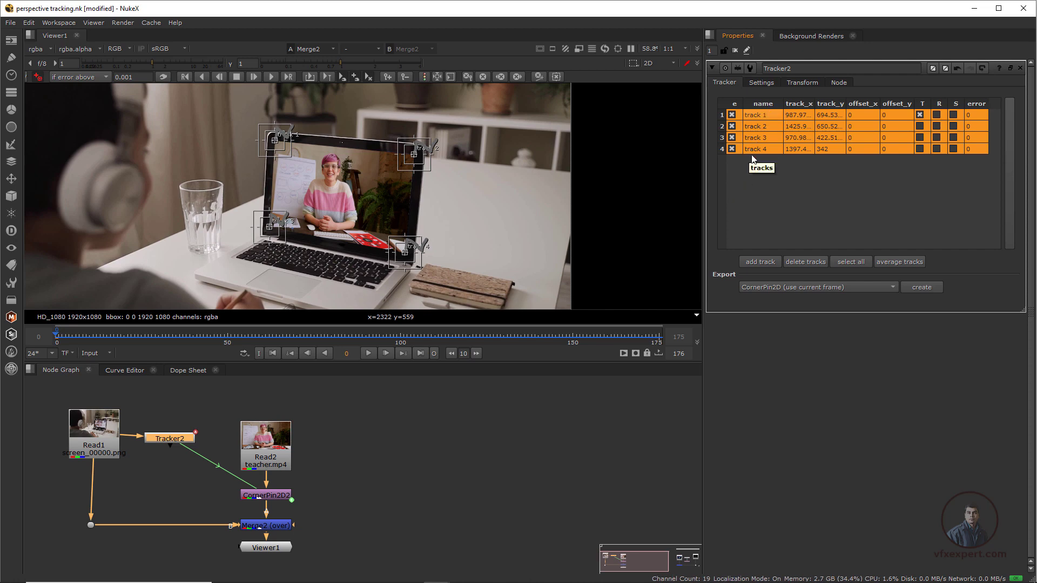
pyautogui.click(922, 287)
# - Build a second Merge beside Merge2, with its A input fed from Read2 through a dot and its B input fed from Read1
pyautogui.moveTo(261, 468); pyautogui.dragTo(385, 443)
pyautogui.press('m')
pyautogui.moveTo(344, 531); pyautogui.dragTo(381, 540)
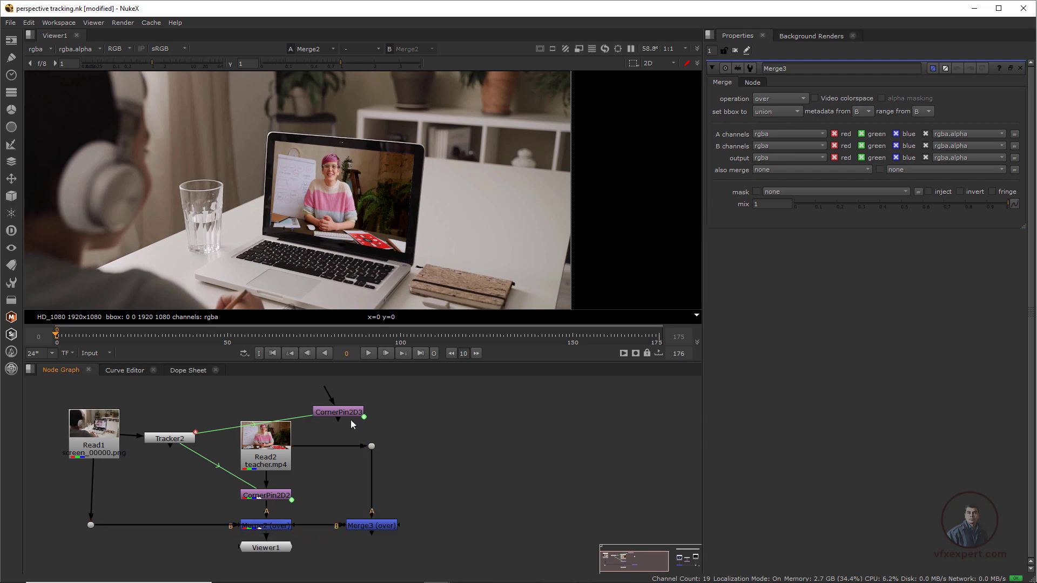
# - Insert CornerPin2D3 between the Read2 dot and Merge3, and view the Merge3 output
pyautogui.moveTo(349, 413); pyautogui.dragTo(381, 490)
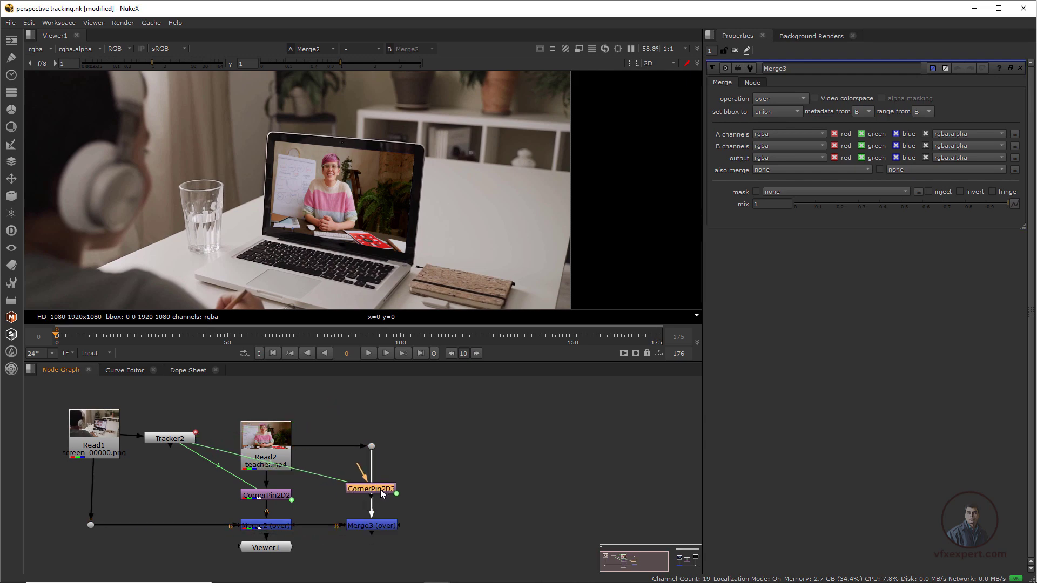
pyautogui.click(377, 526)
pyautogui.press('1')
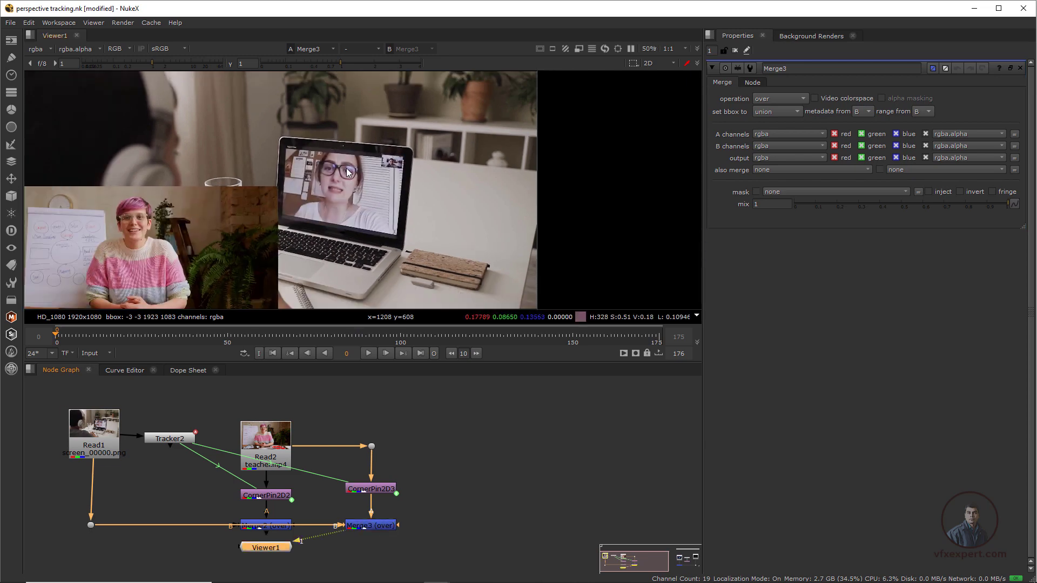
pyautogui.scroll(-2, 271, 220)
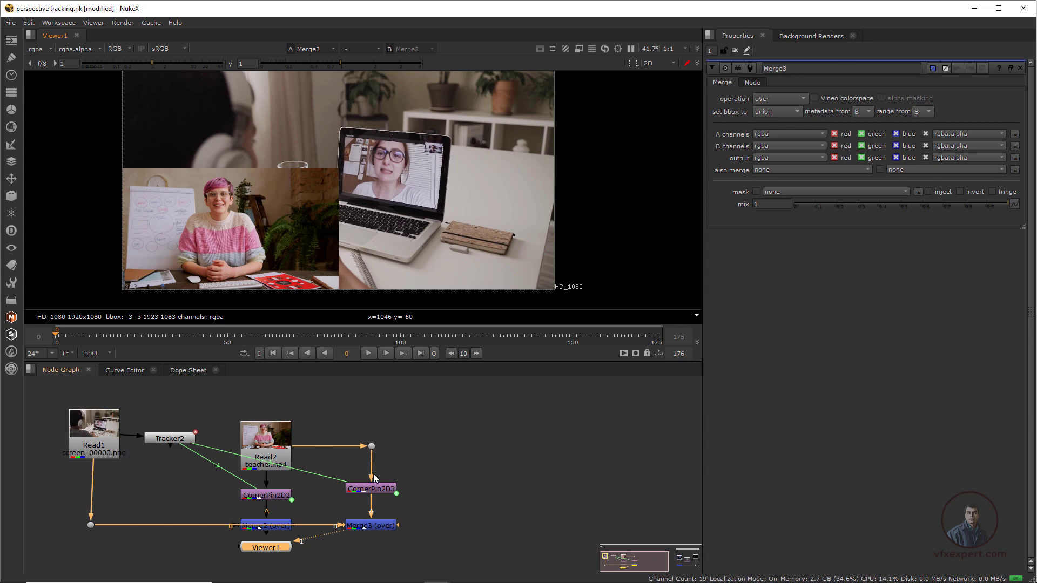
# - Add a CornerPin node directly after the Read2 dot, upstream of CornerPin2D3
pyautogui.click(371, 446)
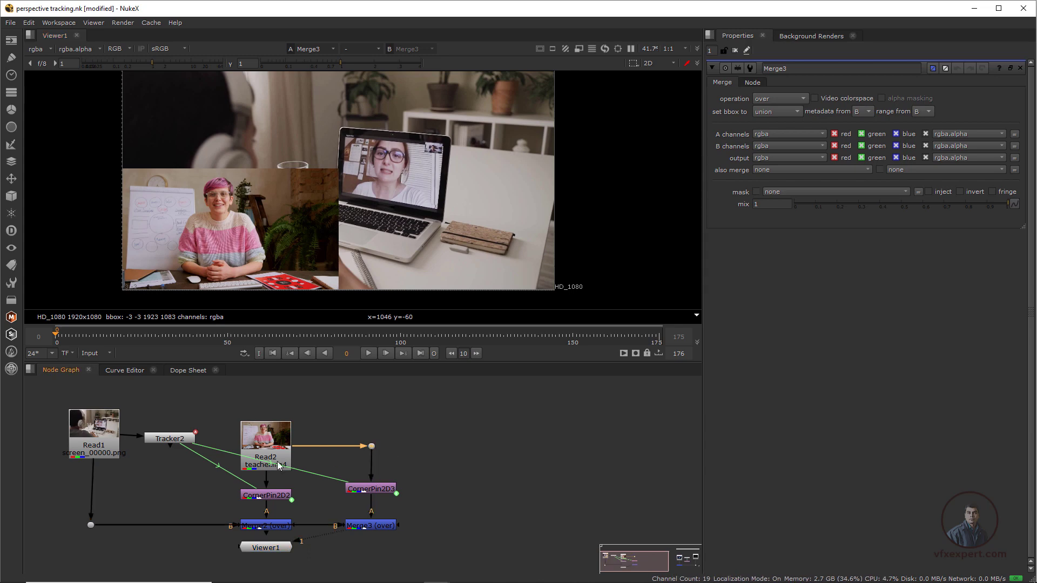
pyautogui.press('Tab')
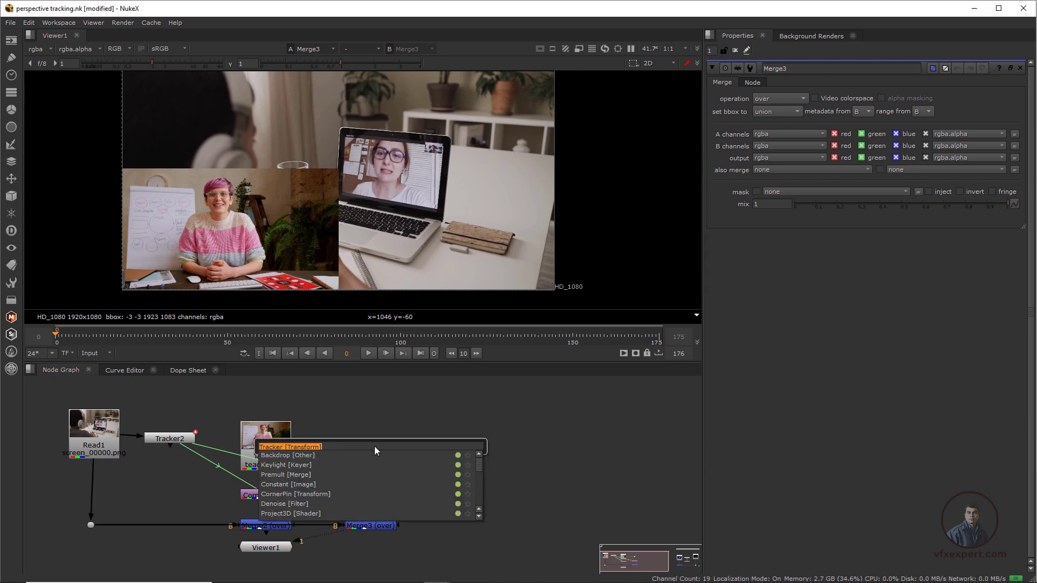
pyautogui.write('cornerPin')
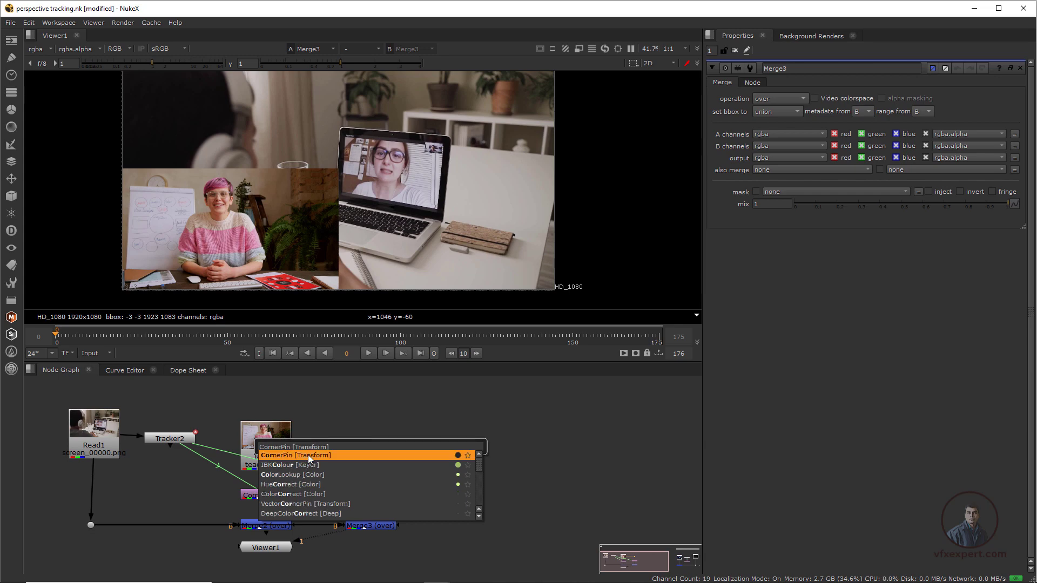
pyautogui.click(308, 455)
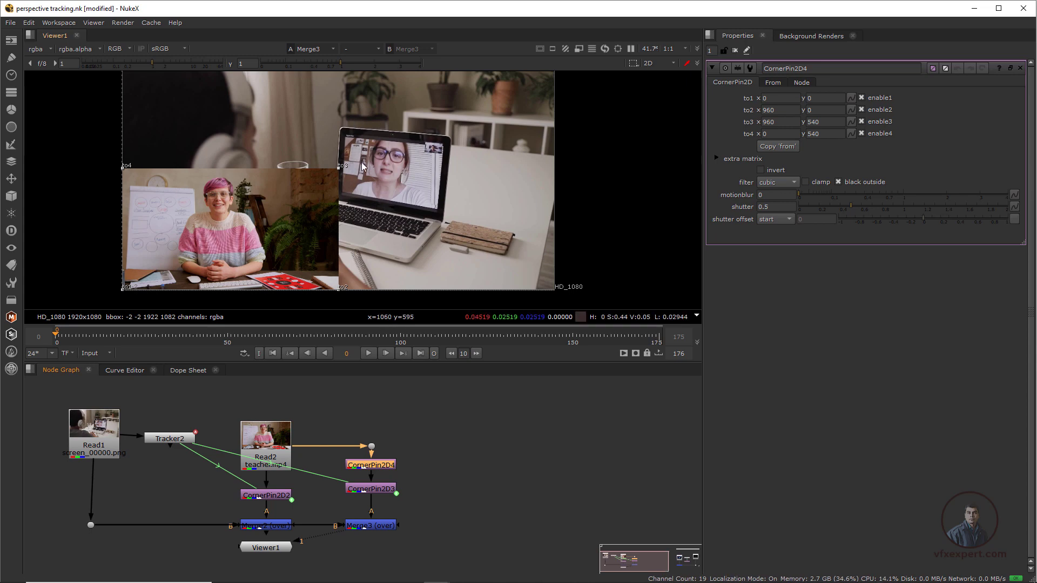
# - Shift all CornerPin2D4 points over the laptop, and fit to1 to about 974.5, 424.5 and to4 to about 986, 688.5 at the screen's left corners
pyautogui.moveTo(100, 144); pyautogui.dragTo(485, 221)
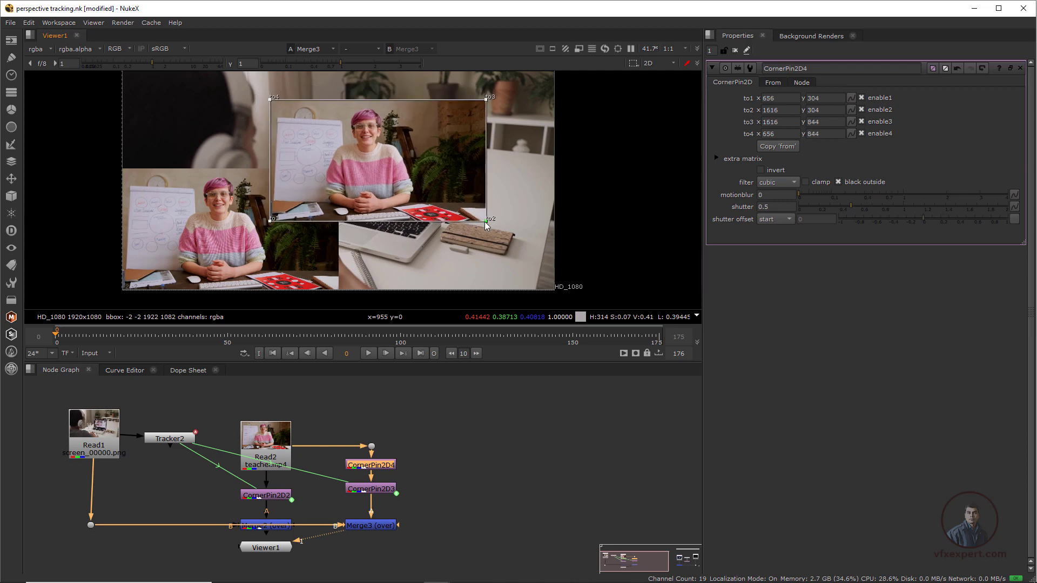
pyautogui.scroll(2, 392, 164)
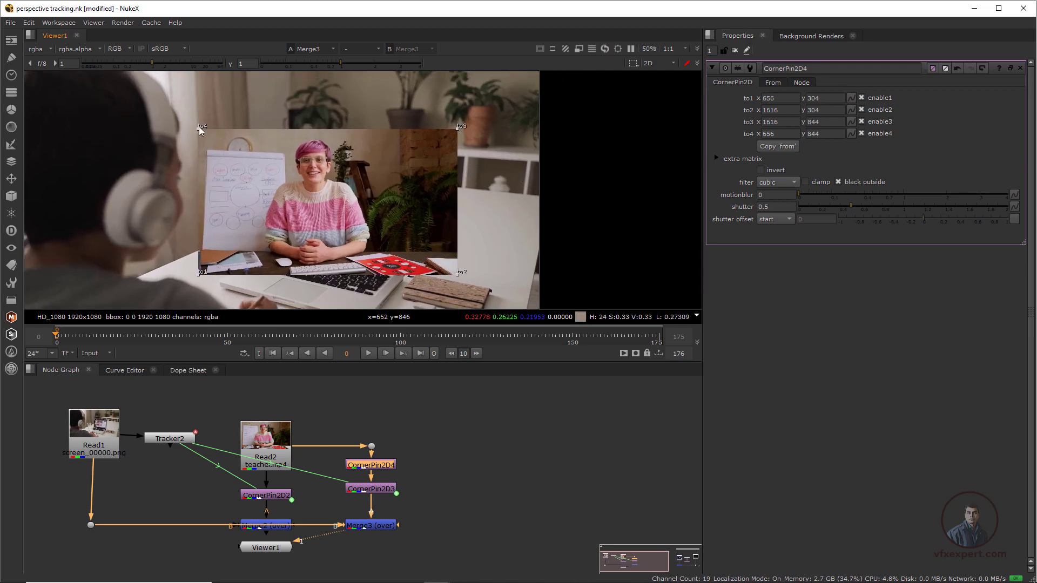
pyautogui.moveTo(199, 126); pyautogui.dragTo(291, 170)
pyautogui.moveTo(199, 278); pyautogui.dragTo(293, 232)
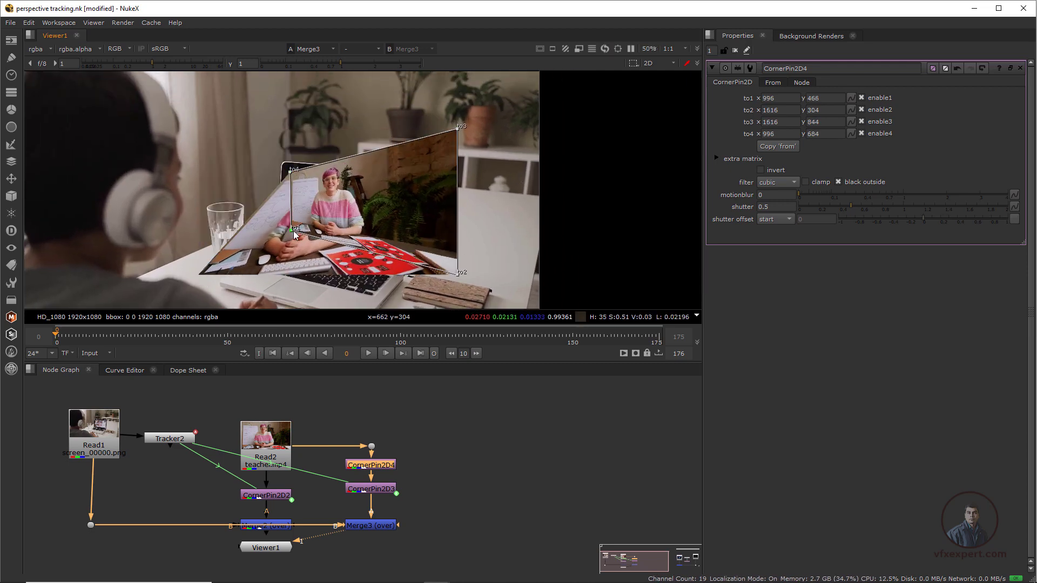
pyautogui.scroll(5, 328, 194)
pyautogui.moveTo(320, 196); pyautogui.dragTo(311, 231)
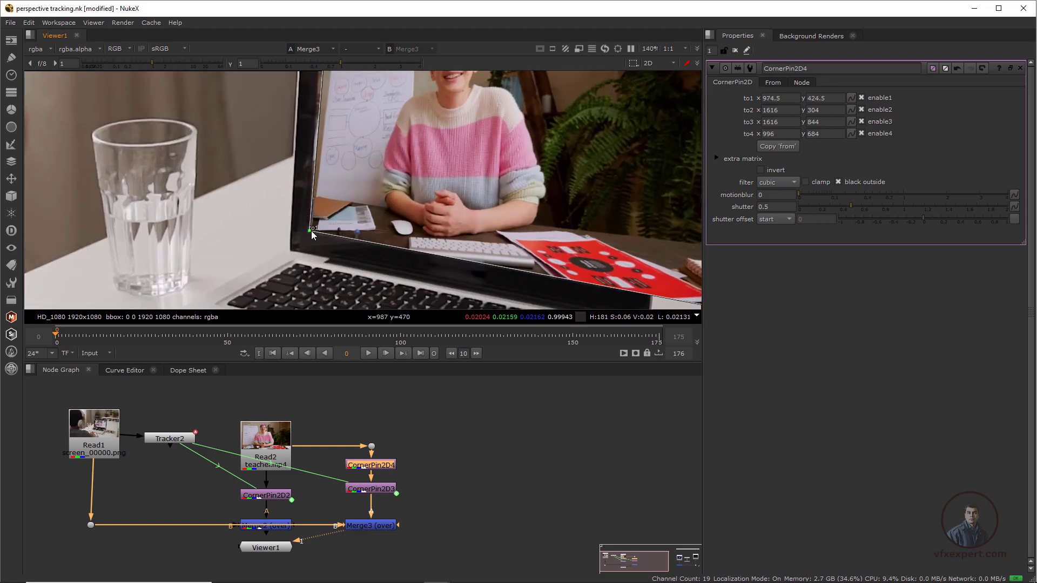
pyautogui.moveTo(311, 216); pyautogui.dragTo(321, 308, button='middle')
pyautogui.moveTo(337, 125); pyautogui.dragTo(323, 122)
# - Fit to2 to about 1401, 345 and to3 to about 1430, 653 at the screen's right corners, and refine to1 to about 973, 424.5
pyautogui.scroll(-3, 116, 74)
pyautogui.moveTo(524, 278); pyautogui.dragTo(425, 257)
pyautogui.scroll(3, 425, 257)
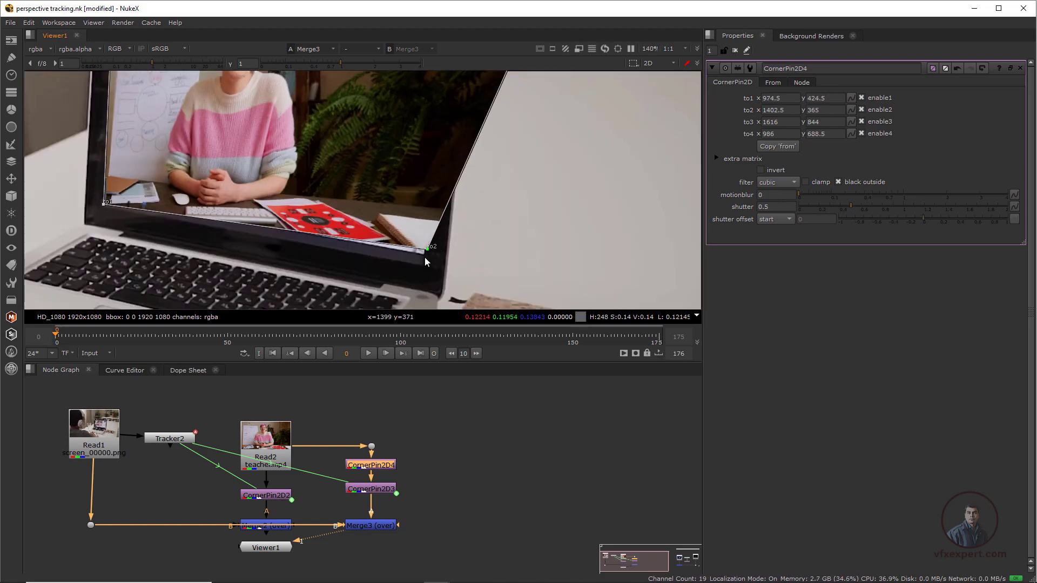
pyautogui.moveTo(425, 257); pyautogui.dragTo(509, 167, button='middle')
pyautogui.moveTo(509, 166); pyautogui.dragTo(397, 236)
pyautogui.scroll(3, 397, 236)
pyautogui.moveTo(463, 154); pyautogui.dragTo(478, 161)
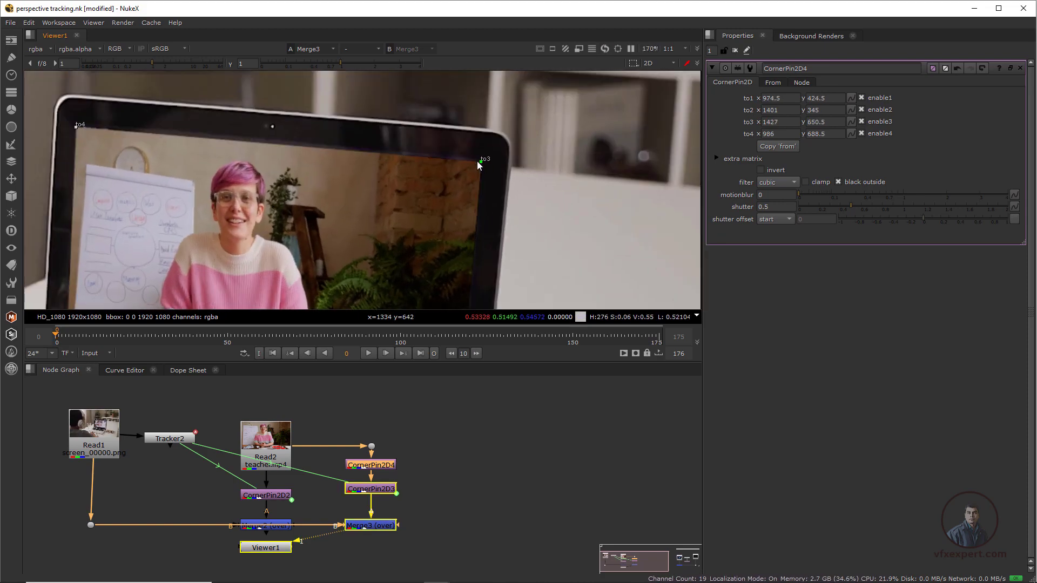
pyautogui.scroll(-3, 479, 164)
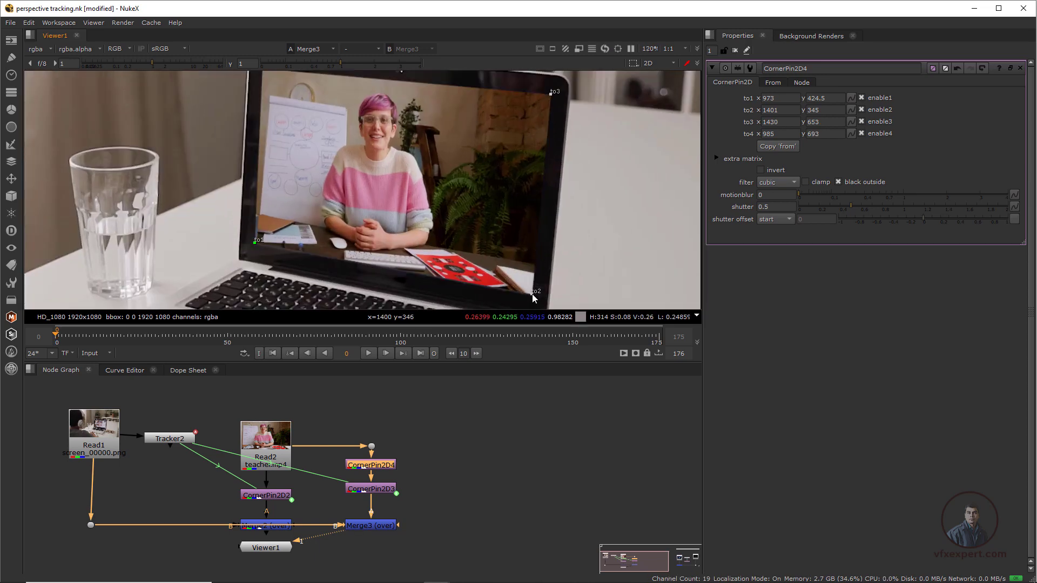
pyautogui.moveTo(255, 244); pyautogui.dragTo(254, 243)
# - Collapse the CornerPin2D4 properties and play the Merge3 composite to check the screen replacement in motion
pyautogui.click(713, 68)
pyautogui.scroll(-4, 397, 214)
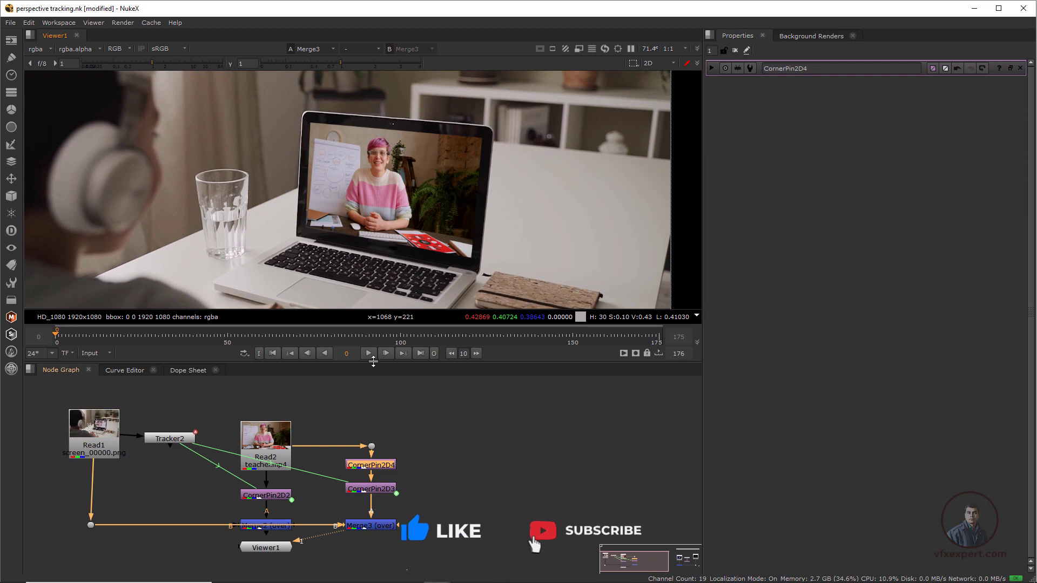
pyautogui.click(368, 353)
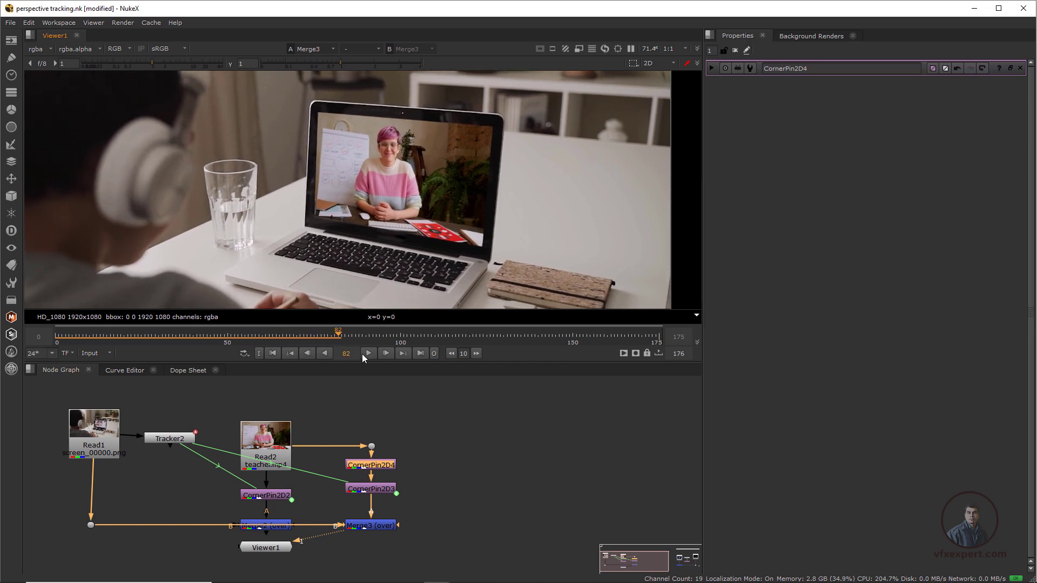
pyautogui.click(363, 354)
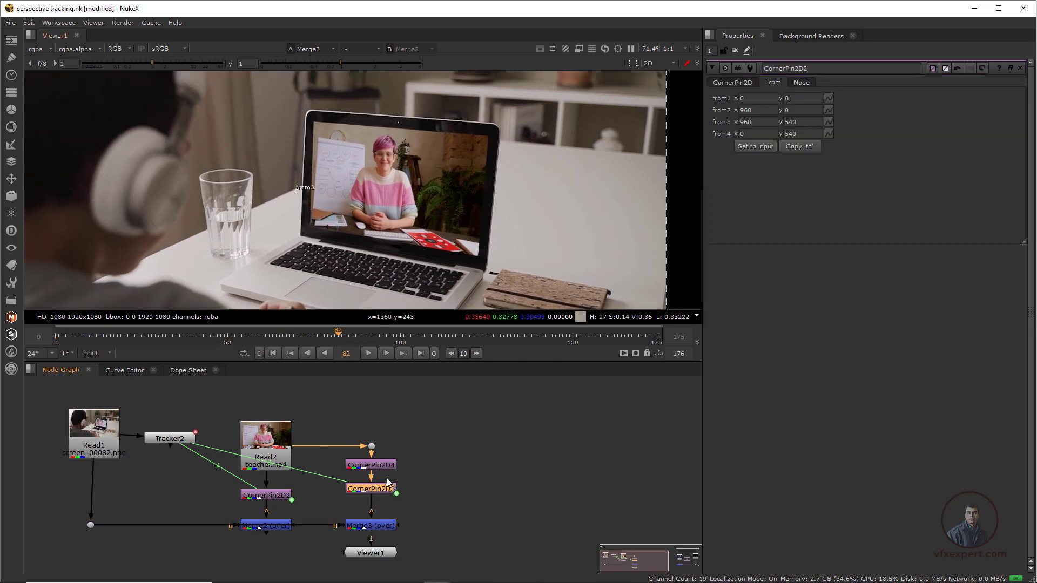
# - Add an EdgeBlur node between CornerPin2D3 and Merge3
pyautogui.press('Tab')
pyautogui.write('e')
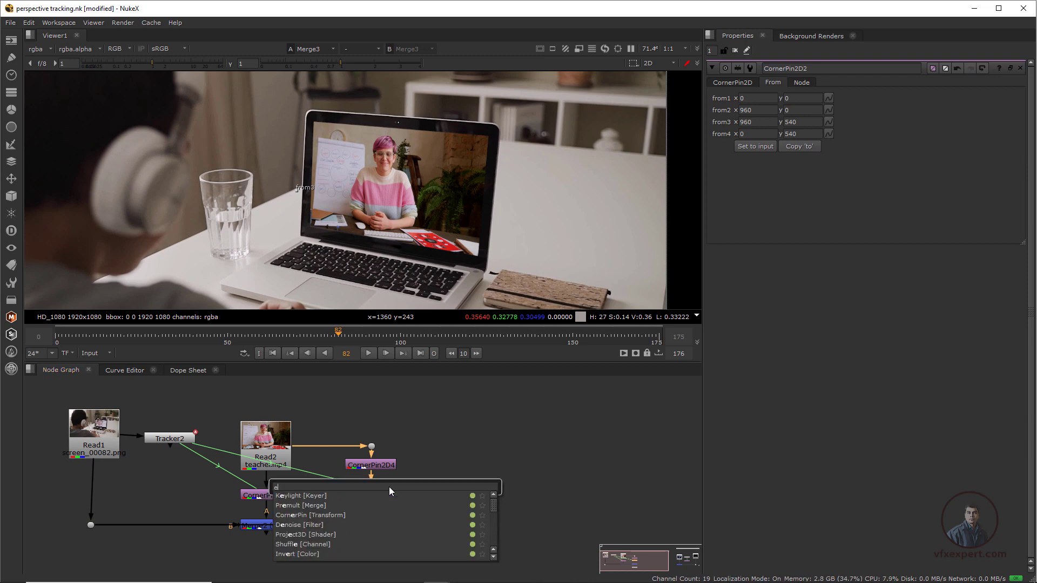
pyautogui.write('dgeBlur [Filter')
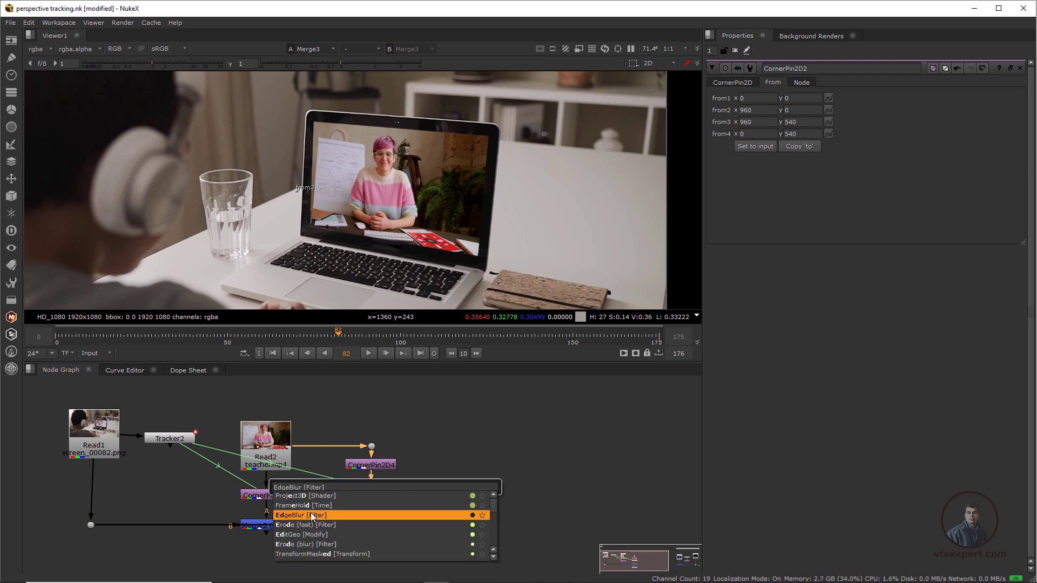
pyautogui.click(306, 515)
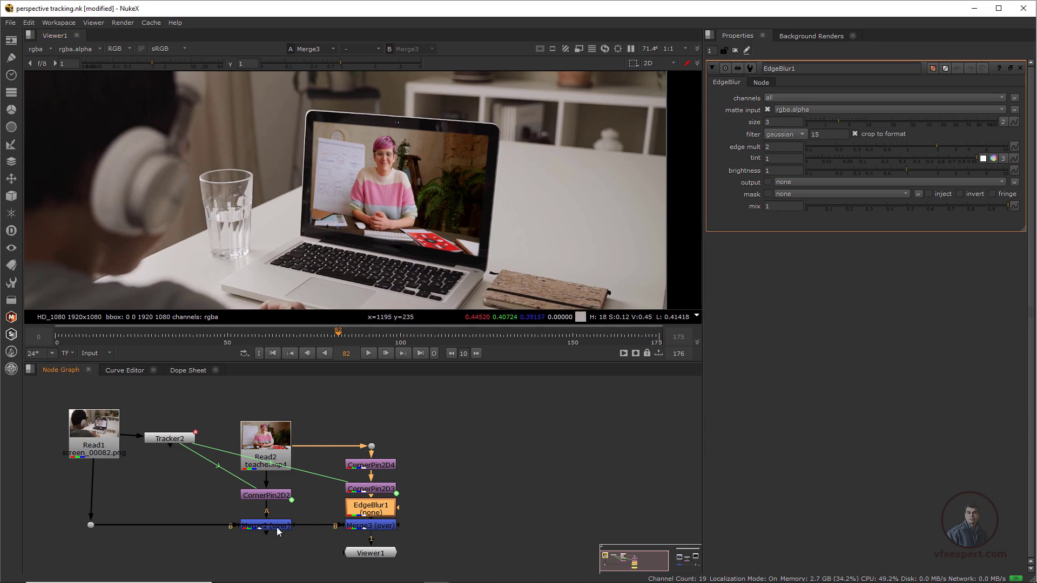
# - Add an EdgeBlur node between CornerPin2D2 and Merge2
pyautogui.click(267, 498)
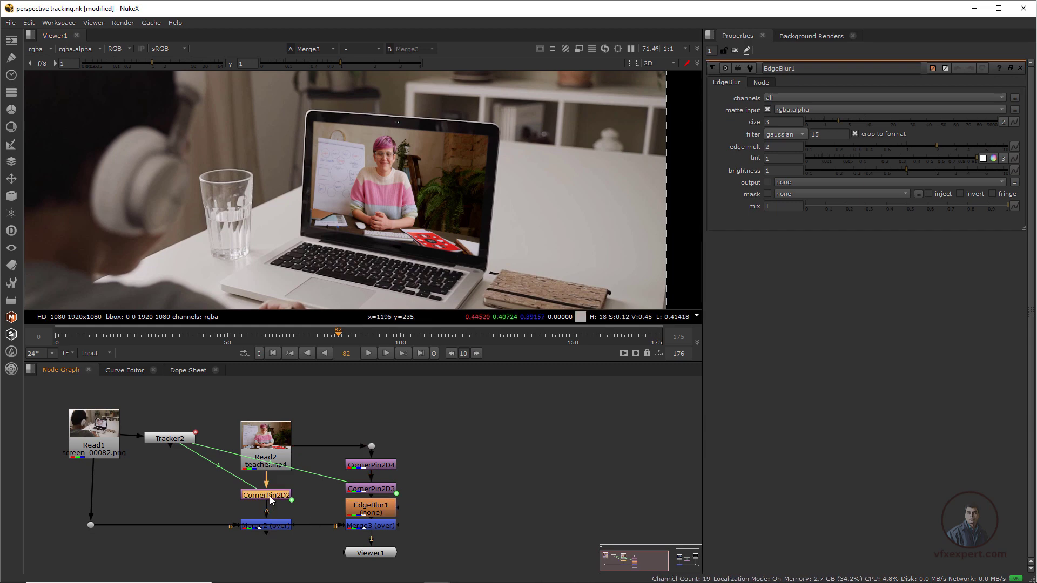
pyautogui.press('Tab')
pyautogui.write('edg')
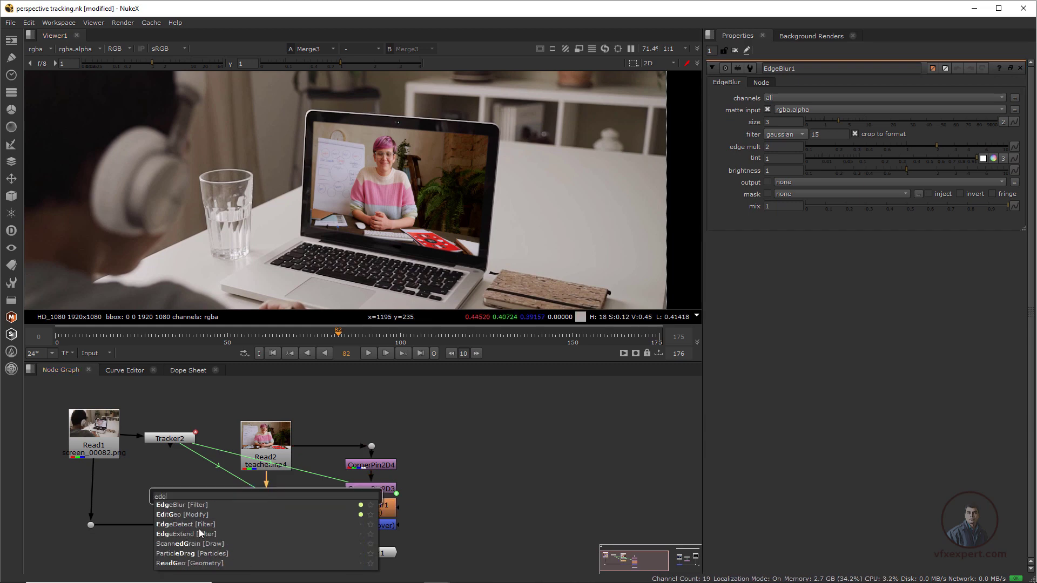
pyautogui.press('Return')
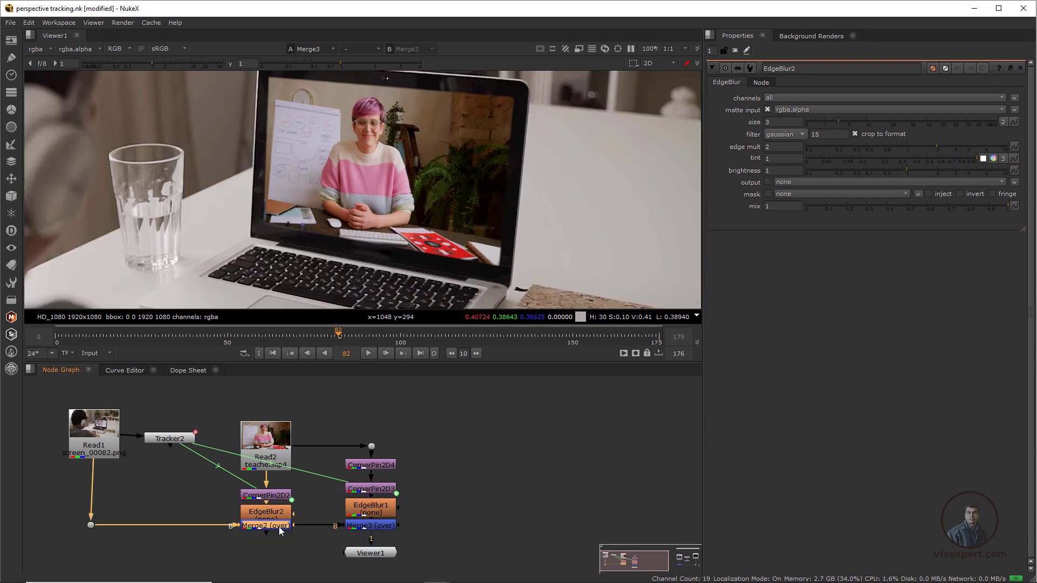
# - View the Merge2 output and examine the edges of the inserted laptop screen up close
pyautogui.press('1')
pyautogui.scroll(2, 439, 203)
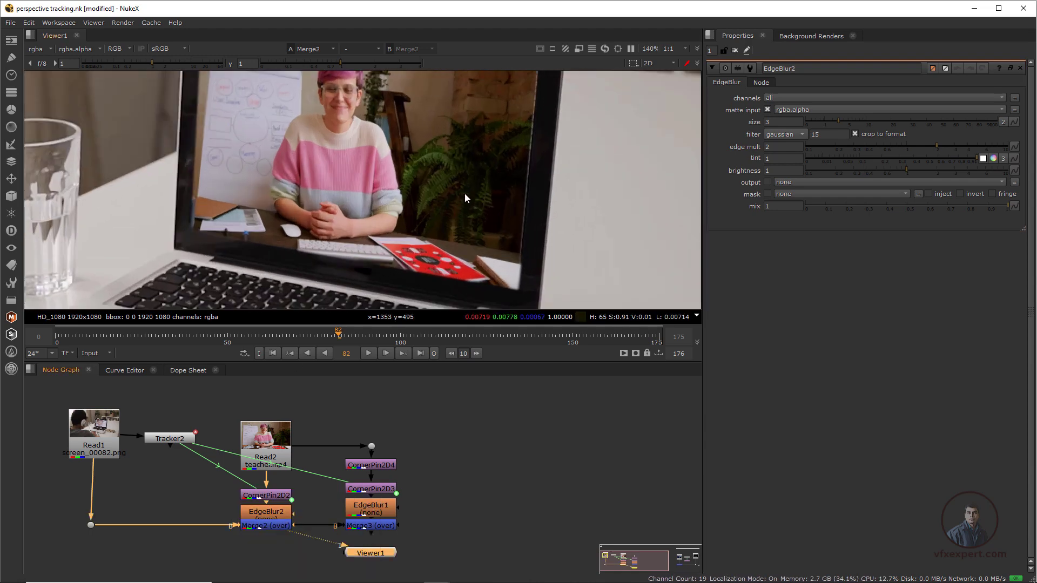
pyautogui.scroll(-1, 403, 218)
# - Move Read2 higher in the node graph and open the CornerPin2D2 properties
pyautogui.moveTo(270, 459); pyautogui.dragTo(270, 442)
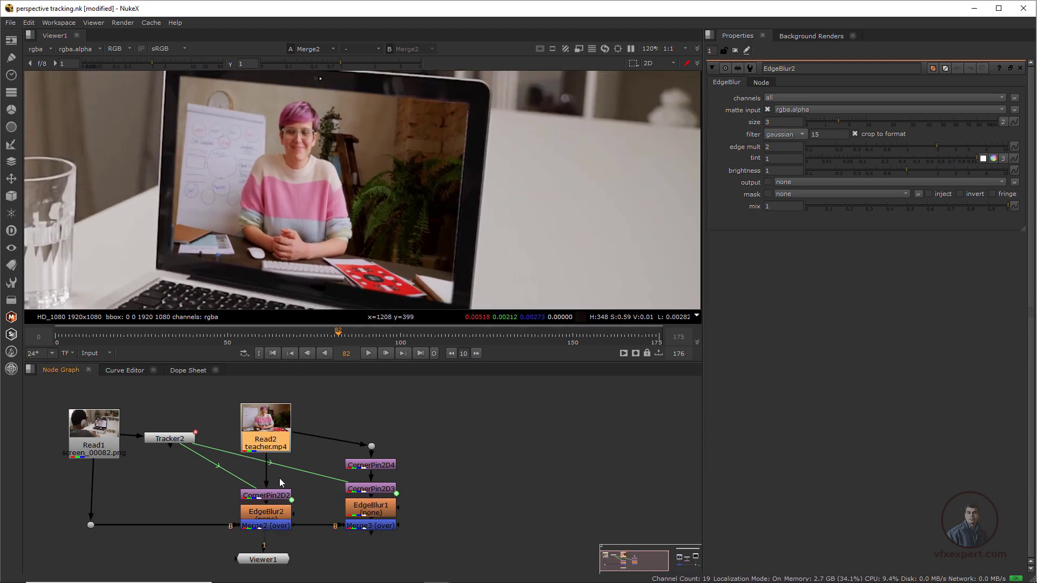
pyautogui.doubleClick(282, 499)
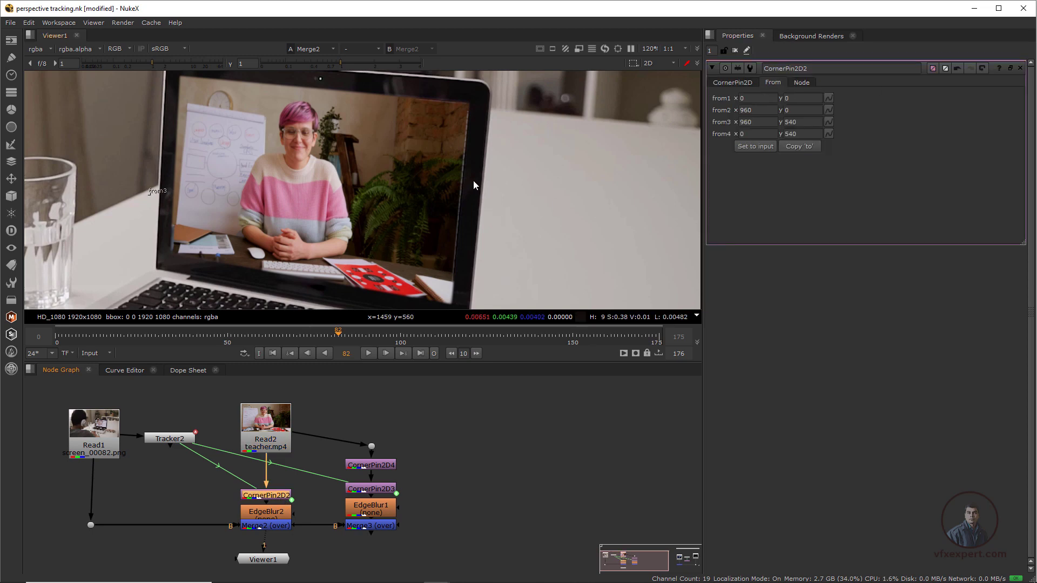
pyautogui.scroll(-1, 471, 154)
pyautogui.scroll(1, 471, 154)
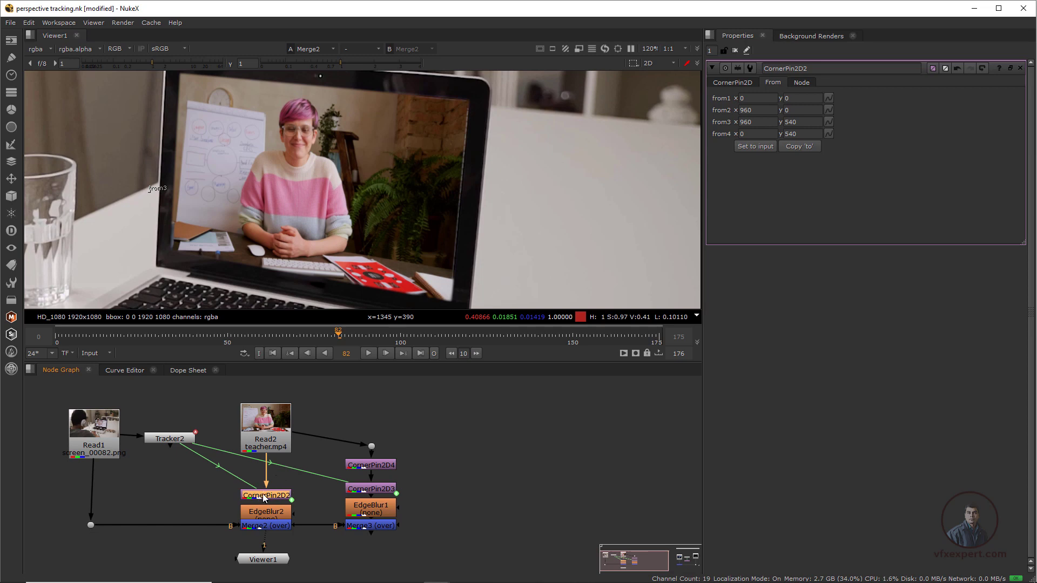
# - Make more room below Read2 and insert a CornerPin node between Read2 and CornerPin2D2
pyautogui.moveTo(273, 434); pyautogui.dragTo(274, 427)
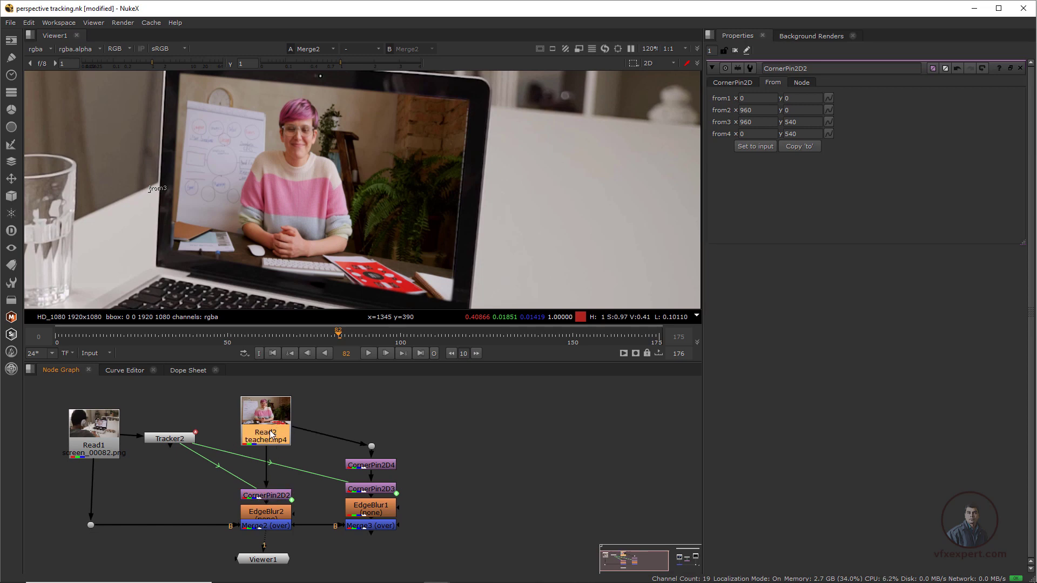
pyautogui.press('Tab')
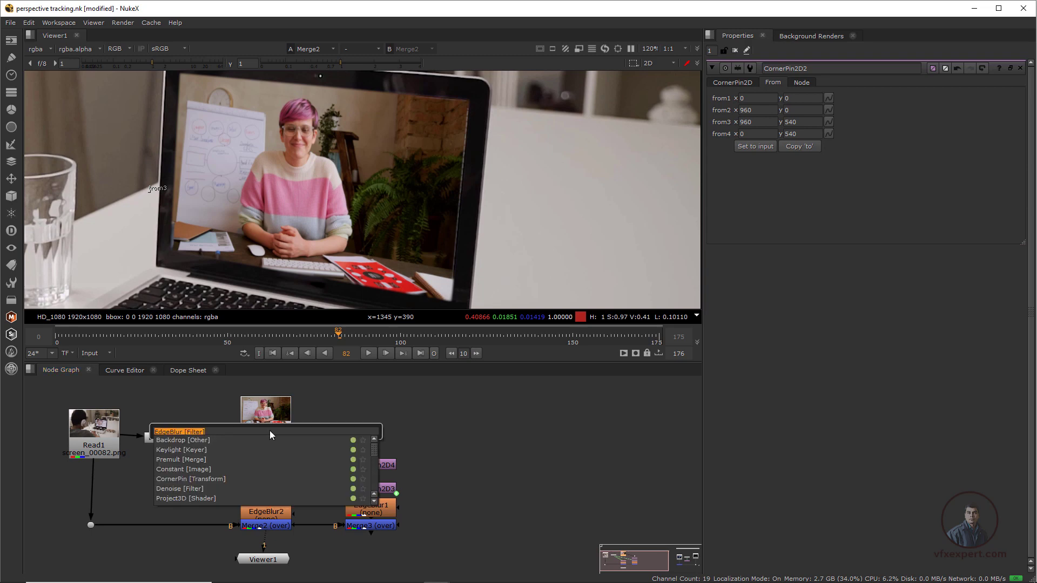
pyautogui.write('cor')
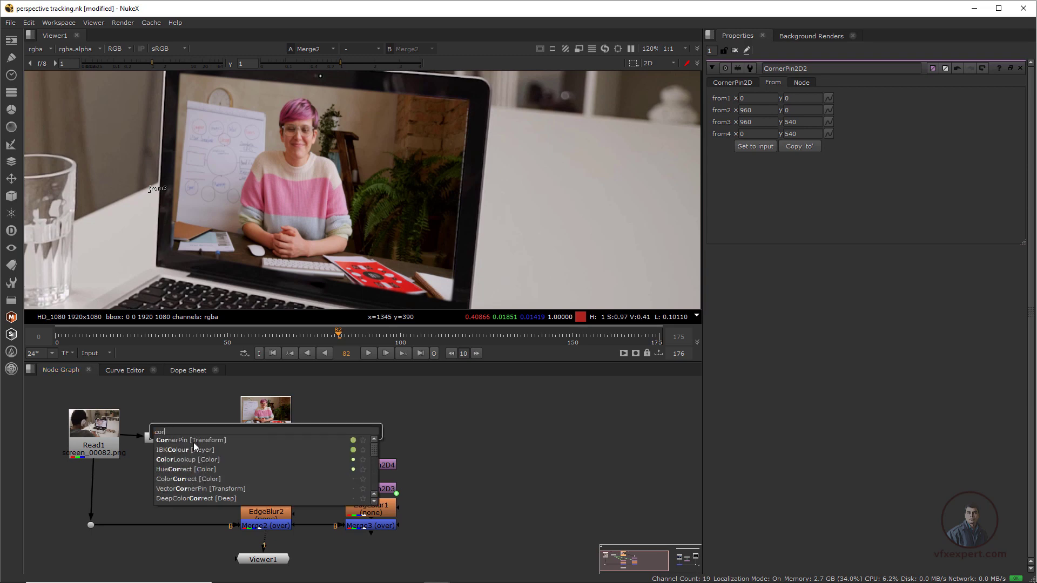
pyautogui.press('Return')
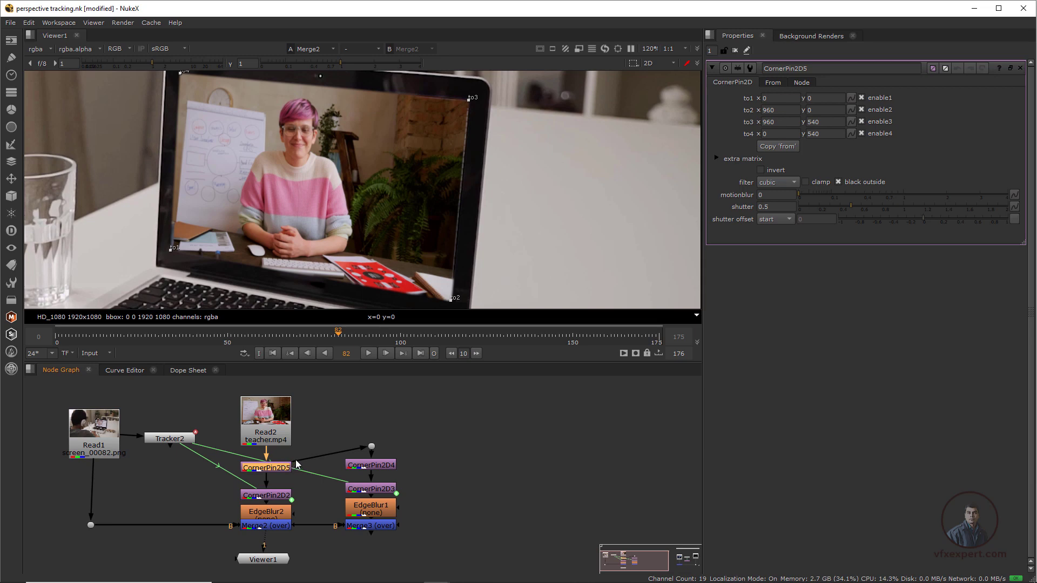
pyautogui.moveTo(274, 468); pyautogui.dragTo(275, 475)
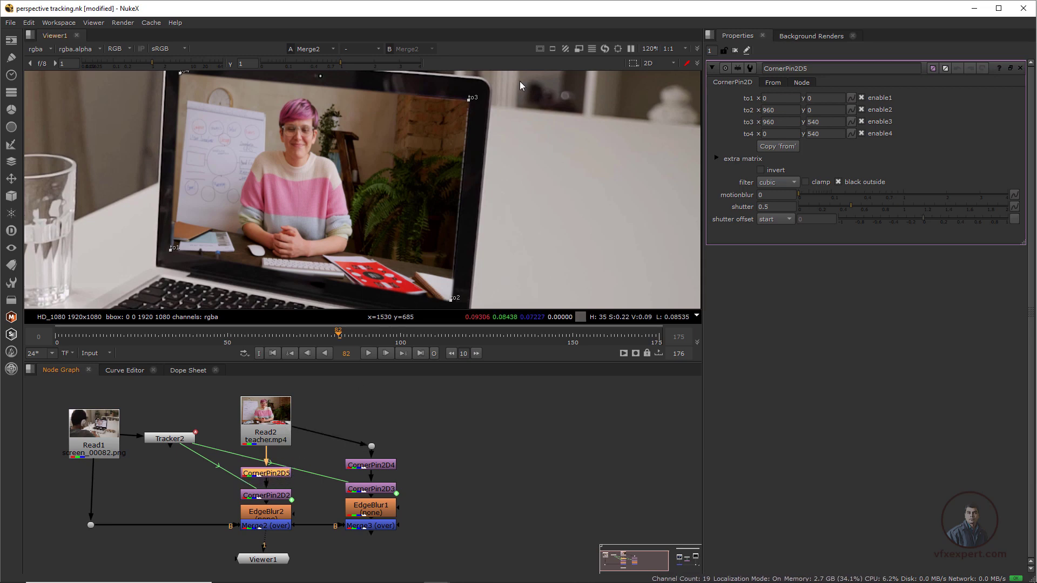
# - Nudge CornerPin2D5's to3 to about 965, 540 and to2 to about 965, -2, and move to1 slightly outward
pyautogui.moveTo(469, 99); pyautogui.dragTo(473, 101)
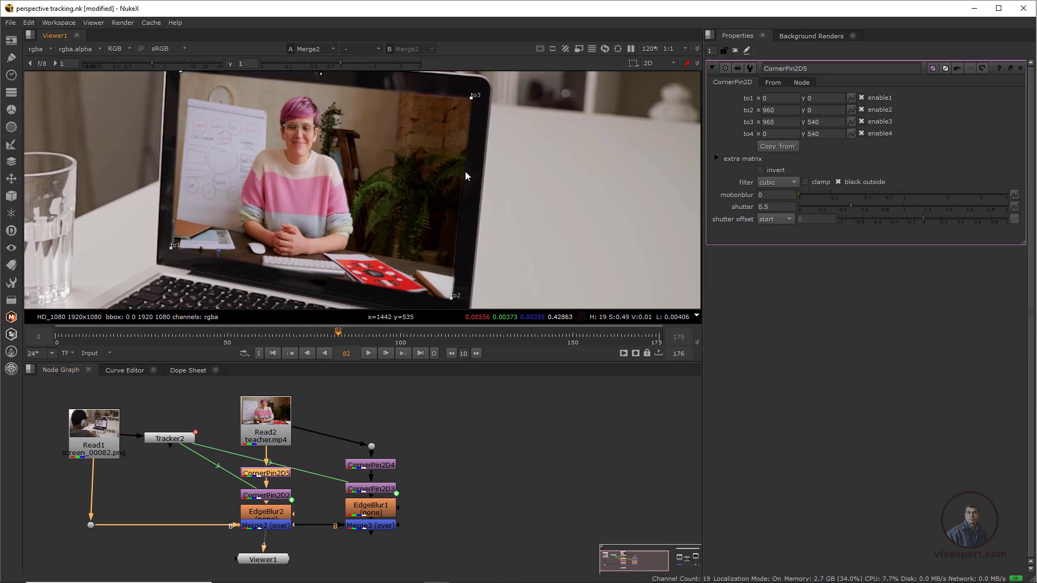
pyautogui.scroll(2, 466, 170)
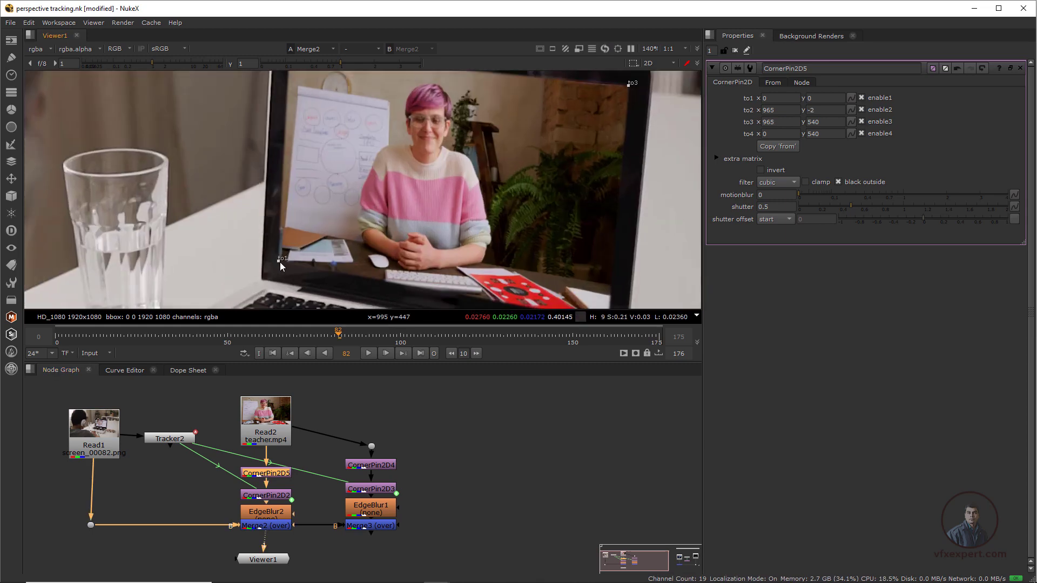
pyautogui.moveTo(279, 261); pyautogui.dragTo(279, 263)
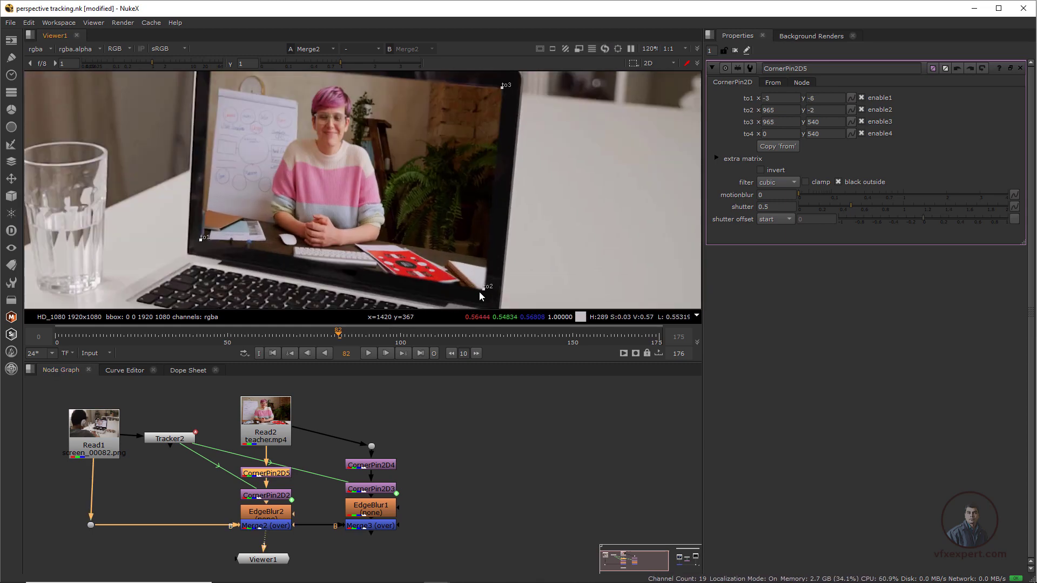
# - Play the Merge2 composite from the first frame to check the adjusted screen insert
pyautogui.click(272, 354)
pyautogui.click(368, 353)
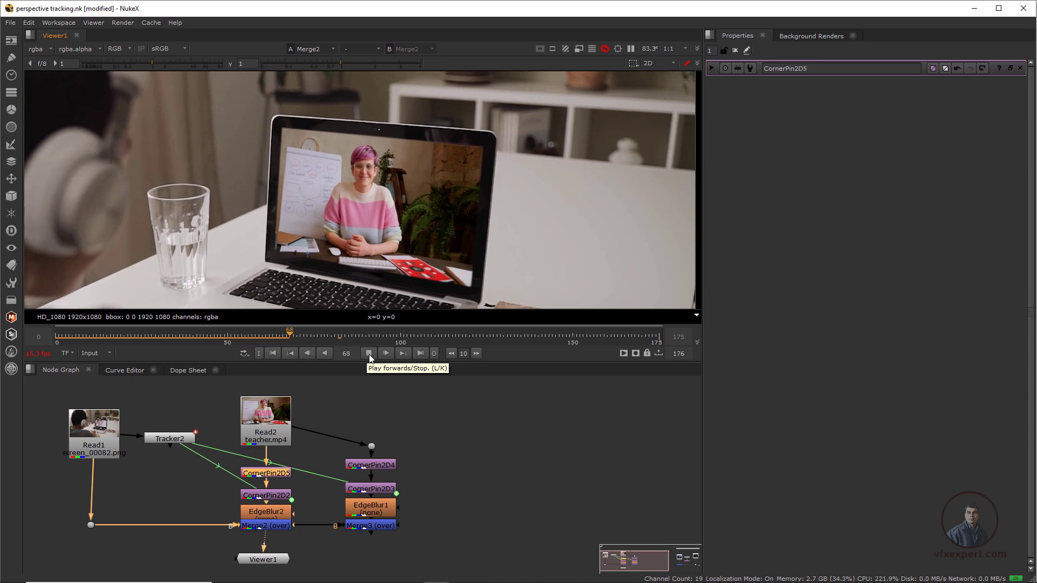
pyautogui.click(370, 354)
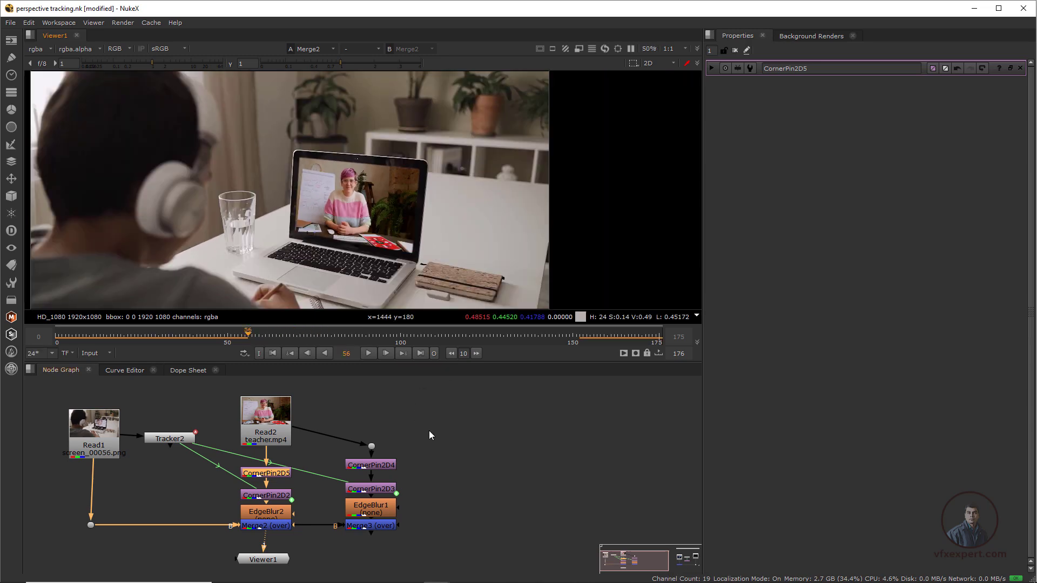
# - Go to the curved Monitor node group and view its Read4 clip (MRI Computer.mov) fitted to the viewer
pyautogui.scroll(-2, 428, 432)
pyautogui.moveTo(423, 447); pyautogui.dragTo(78, 459, button='middle')
pyautogui.scroll(2, 370, 476)
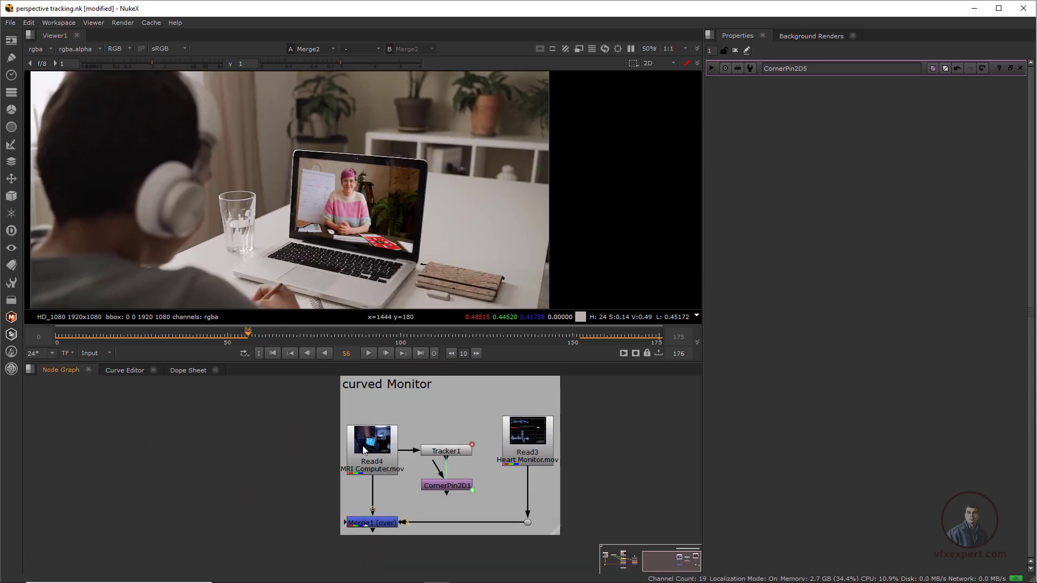
pyautogui.click(363, 450)
pyautogui.press('1')
pyautogui.press('f')
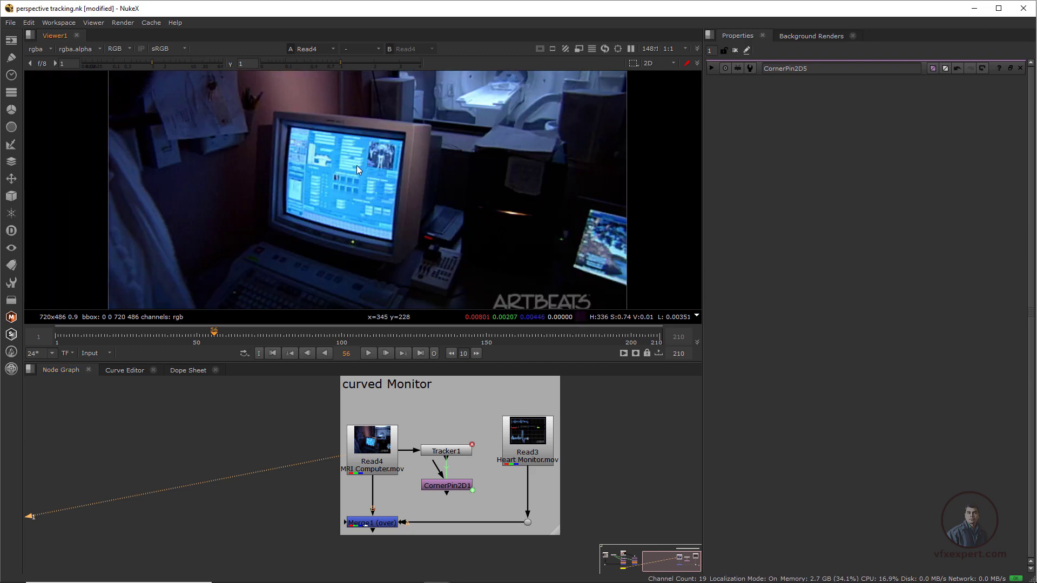
# - View the Tracker1 output and open the CornerPin2D1 properties in the curved Monitor group
pyautogui.click(430, 454)
pyautogui.press('1')
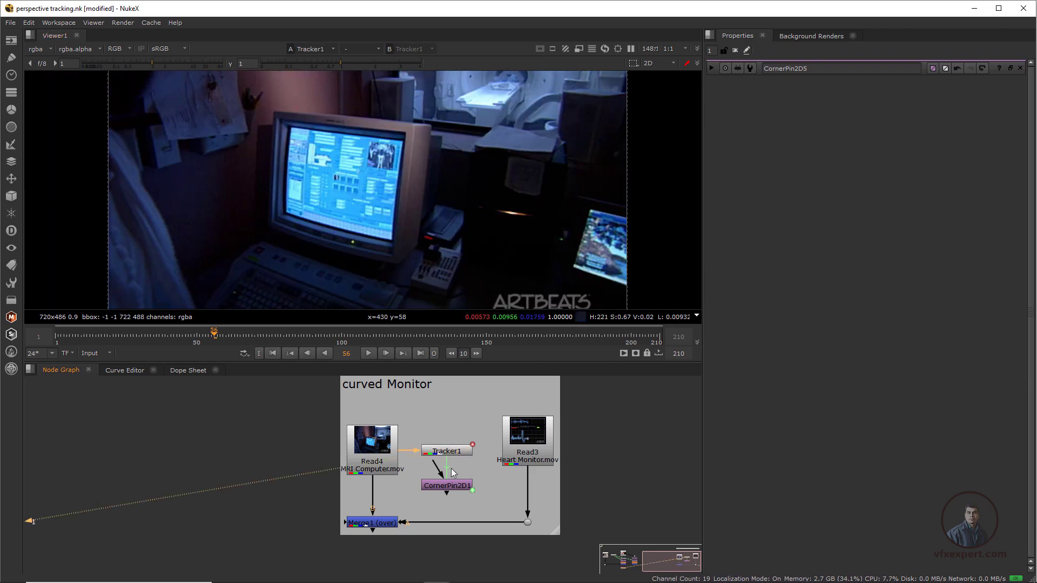
pyautogui.click(458, 489)
pyautogui.doubleClick(452, 488)
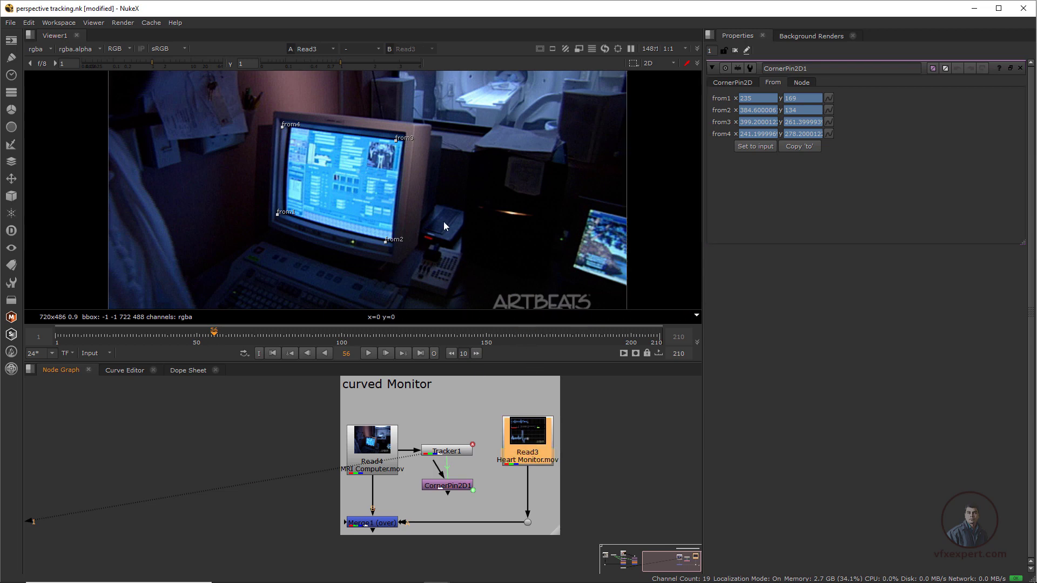
# - View the Read3 clip (Heart Monitor.mov) fitted to the viewer, and return to the Read4 clip
pyautogui.press('1')
pyautogui.press('f')
pyautogui.click(377, 454)
pyautogui.press('1')
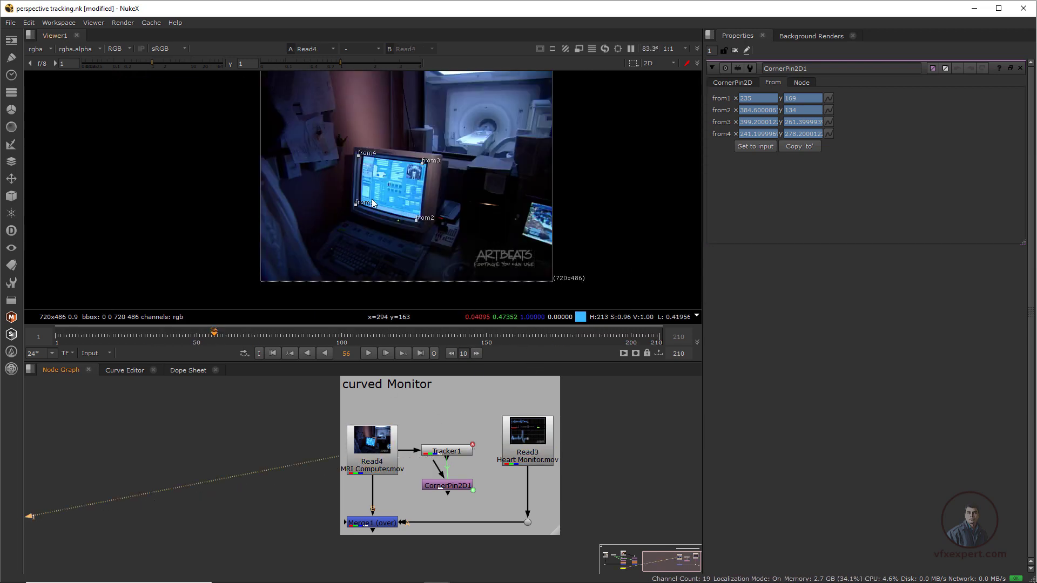
# - Insert CornerPin2D1 into the connection below Read3 and set its from points to the input image's corners
pyautogui.press('f')
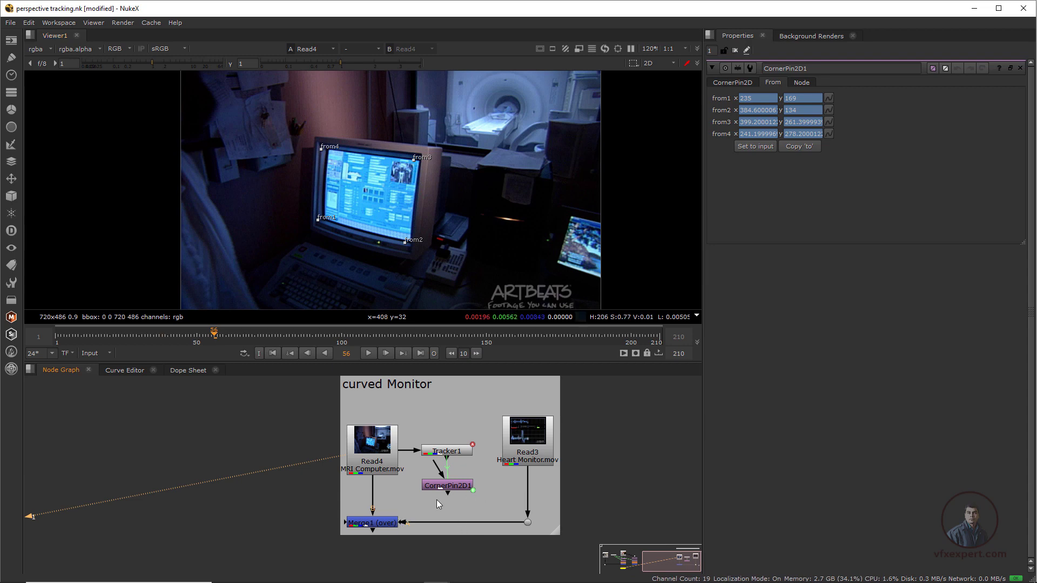
pyautogui.moveTo(436, 501); pyautogui.dragTo(409, 488, button='middle')
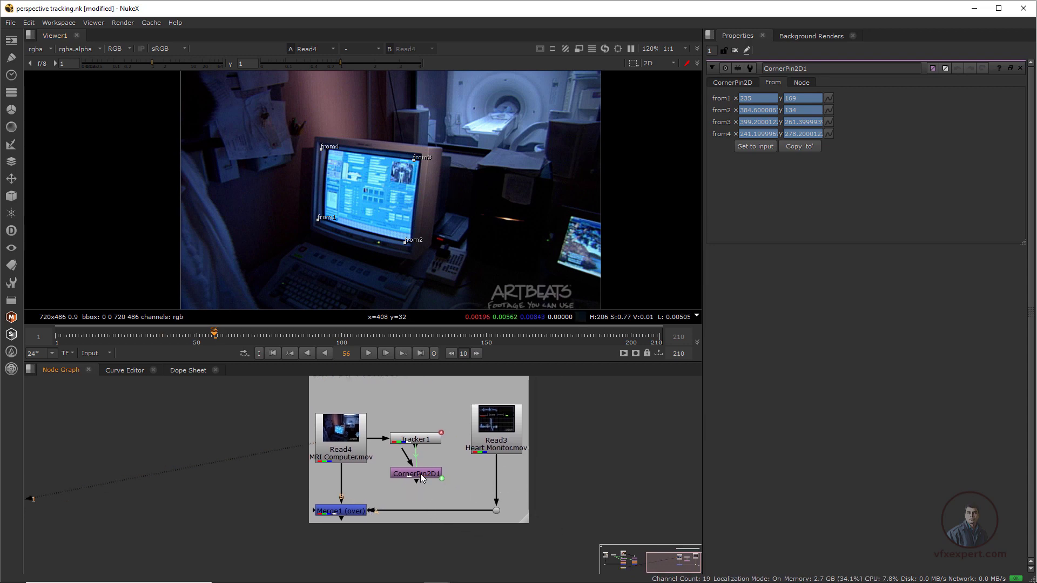
pyautogui.moveTo(420, 474); pyautogui.dragTo(502, 487)
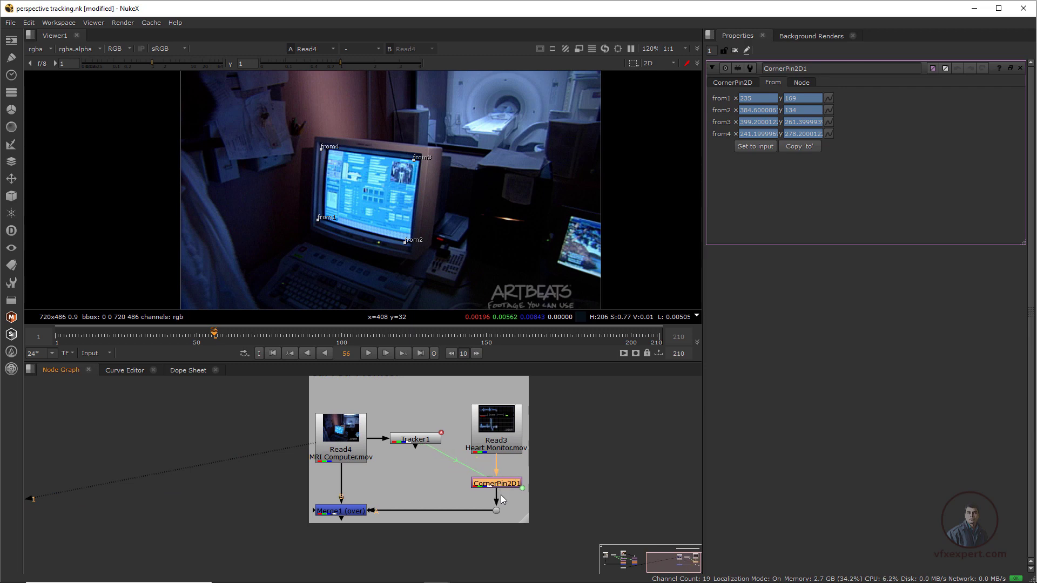
pyautogui.click(757, 147)
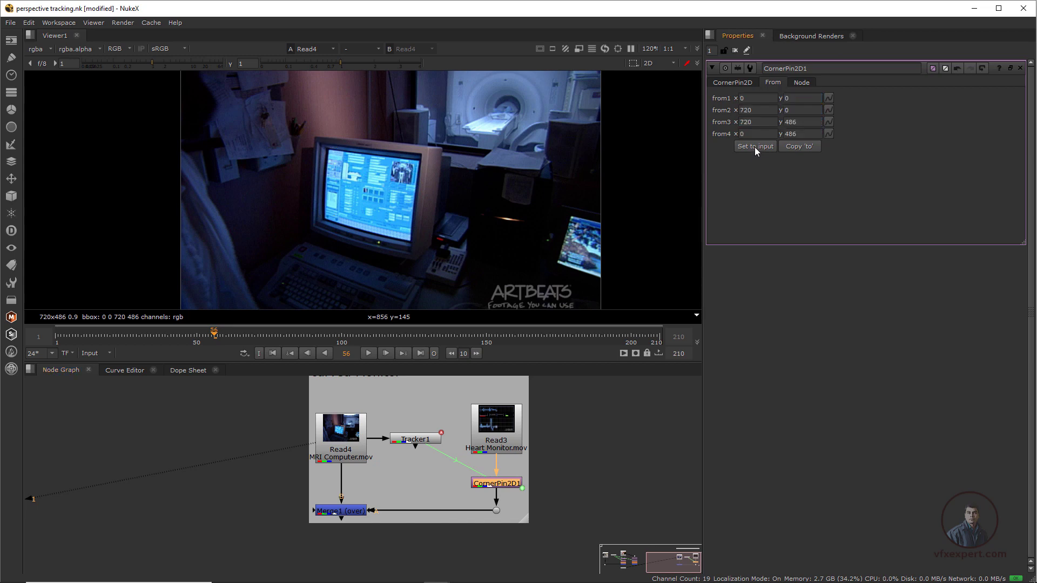
# - View the Merge1 composite and examine how the heart monitor insert fits the edges of the curved screen
pyautogui.click(343, 514)
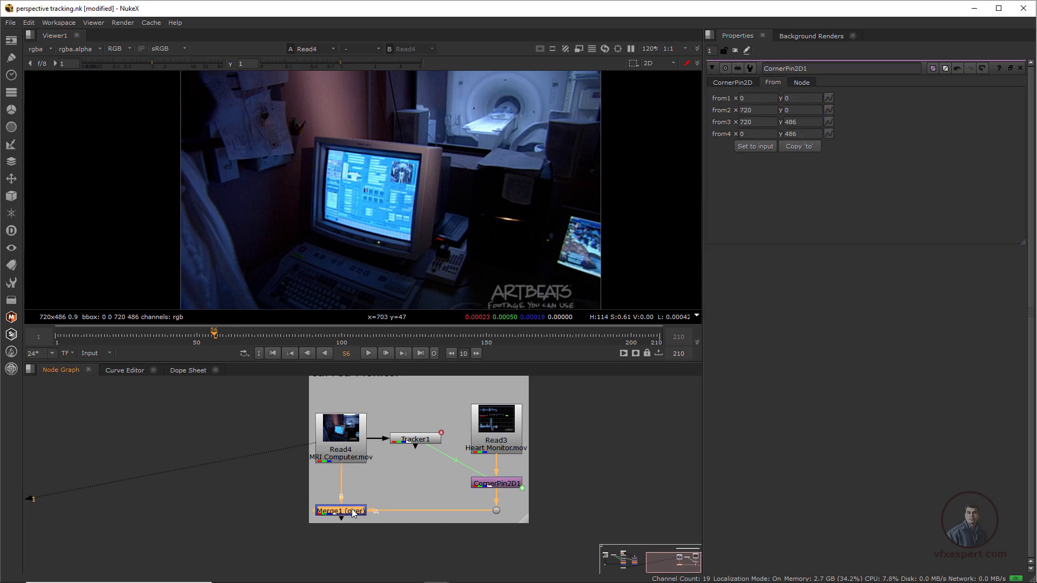
pyautogui.press('1')
pyautogui.scroll(5, 387, 166)
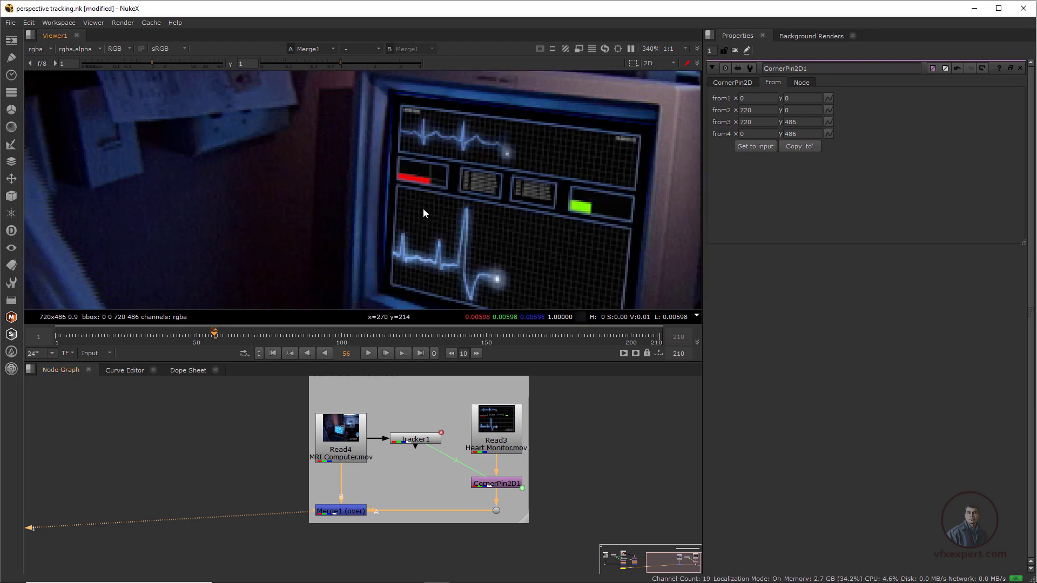
pyautogui.scroll(-2, 423, 209)
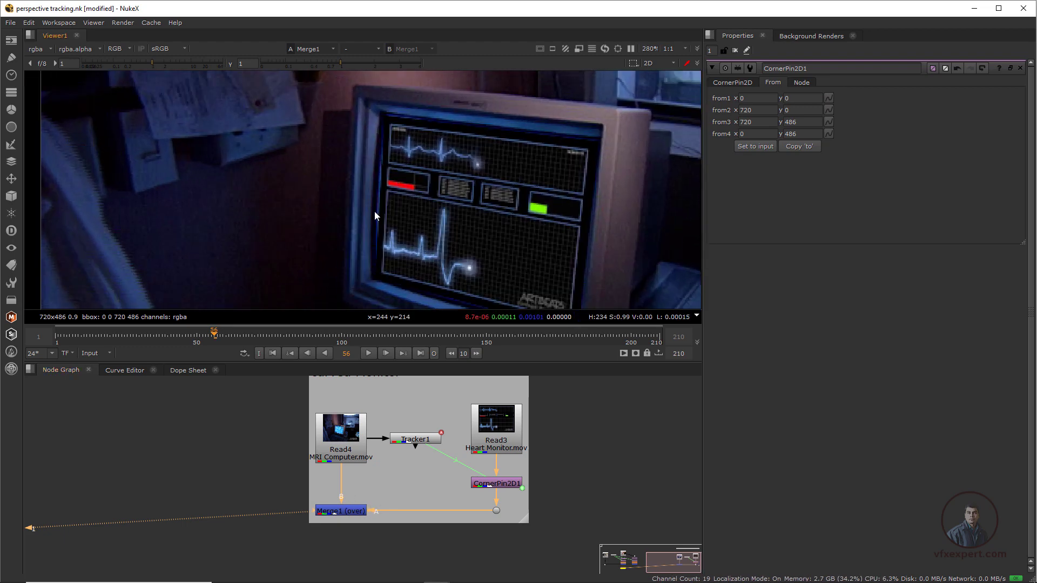
pyautogui.scroll(2, 429, 191)
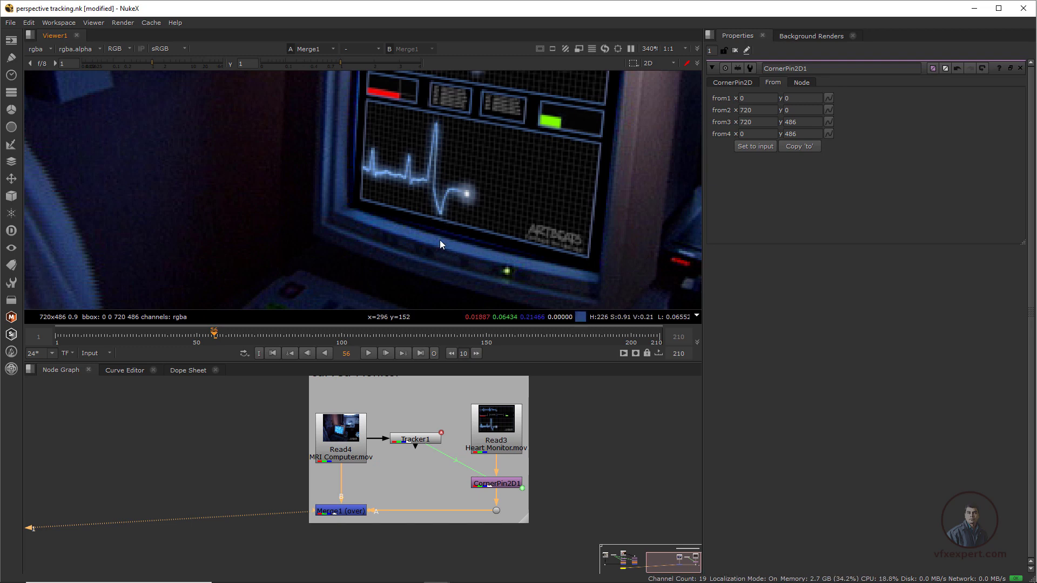
pyautogui.scroll(-4, 440, 245)
# - View the original Read4 clip to examine the screen's curved edges, and look over the laptop example's nodes
pyautogui.click(348, 434)
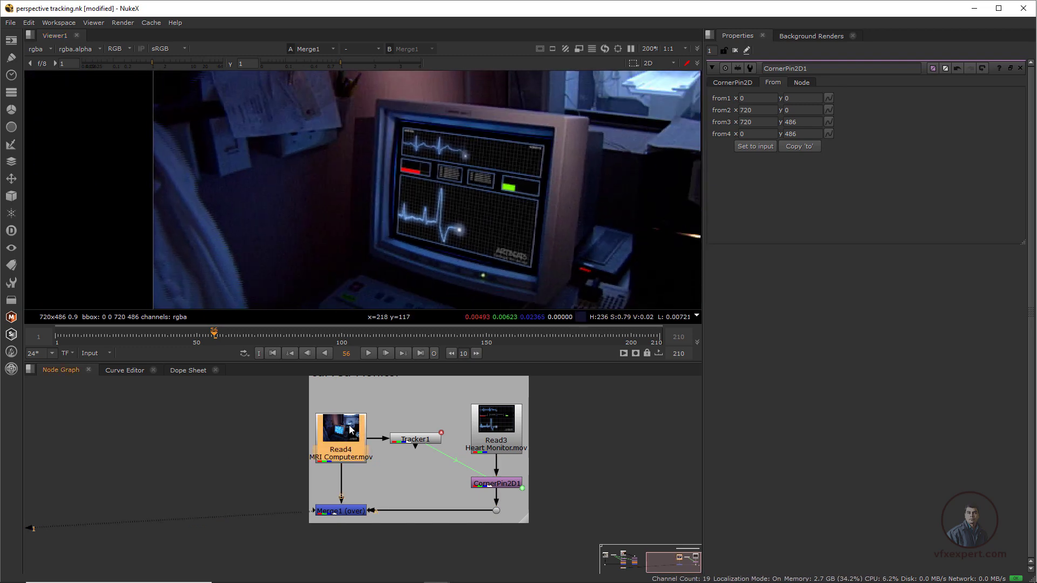
pyautogui.press('1')
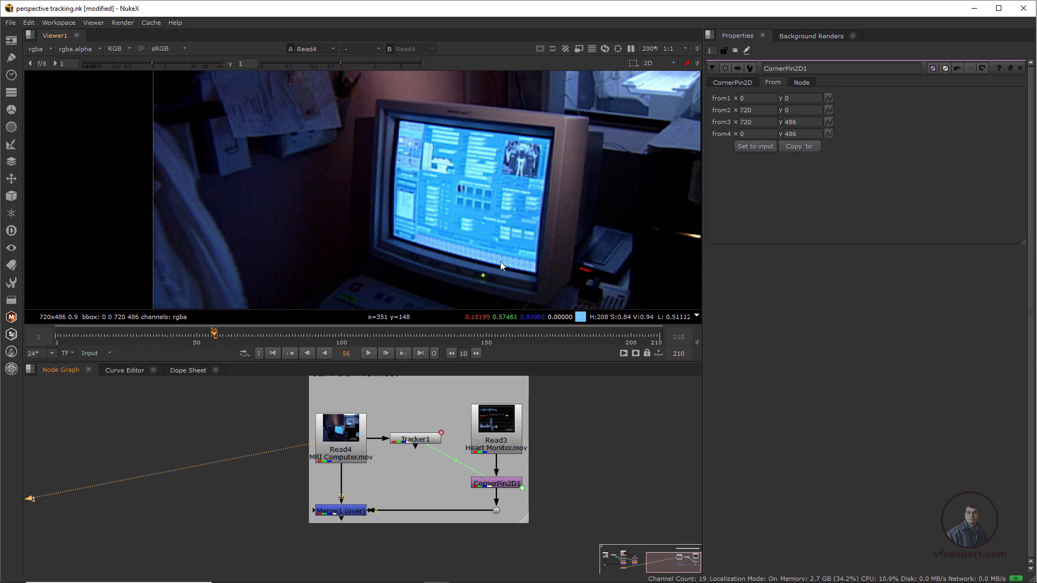
pyautogui.scroll(-3, 322, 452)
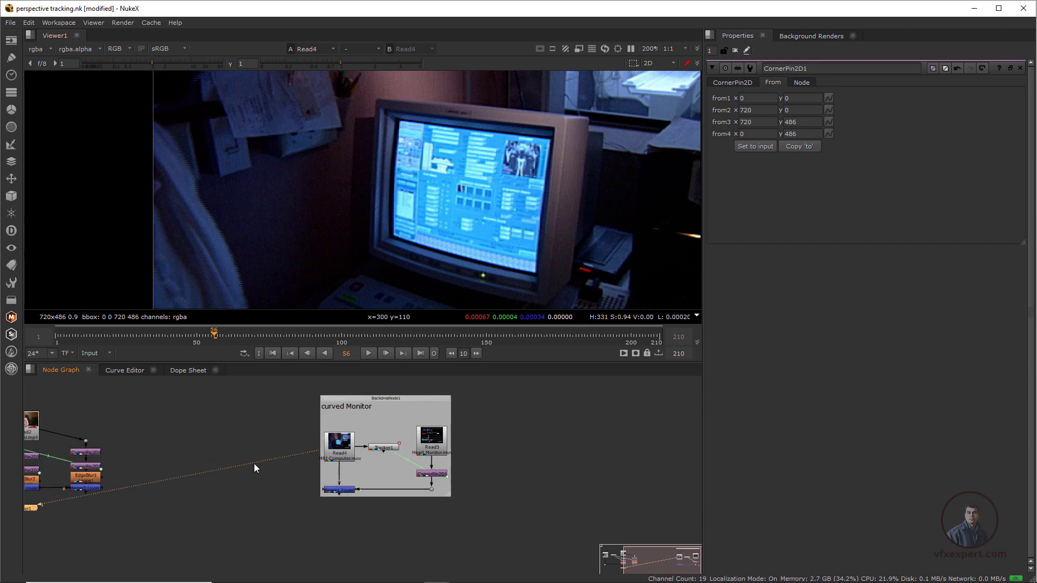
pyautogui.scroll(2, 397, 432)
pyautogui.moveTo(192, 469); pyautogui.dragTo(368, 484, button='middle')
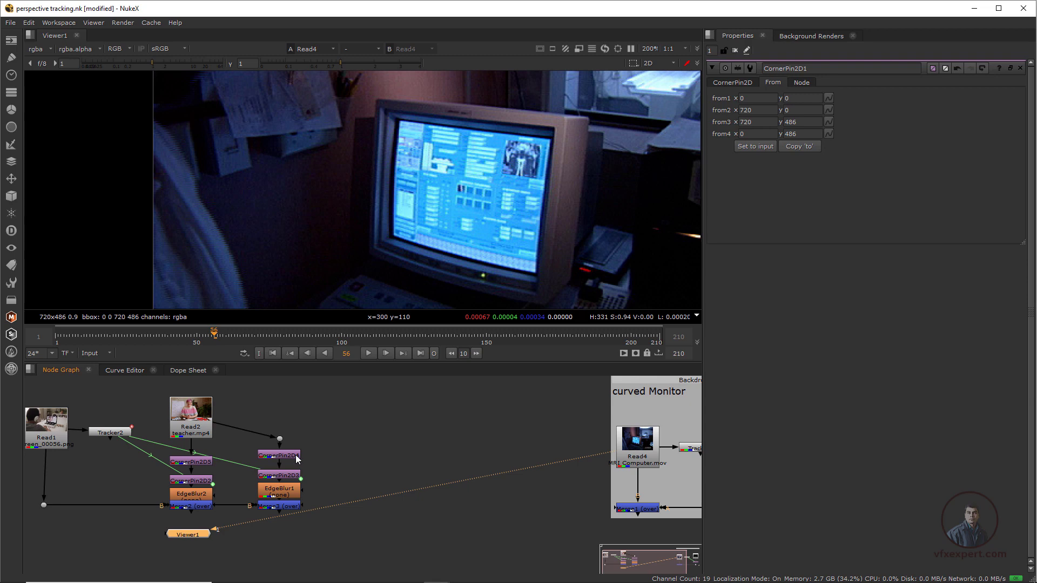
pyautogui.keyDown('ctrl'); pyautogui.click(403, 143); pyautogui.keyUp('ctrl')
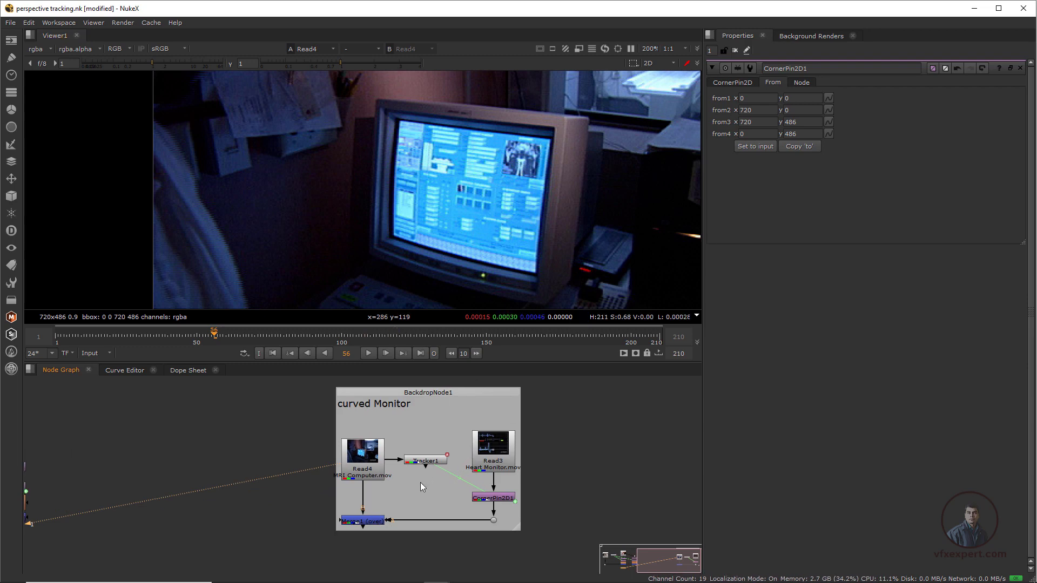
# - Add a GridWarp node between Read3 and CornerPin2D1 in the curved Monitor group
pyautogui.moveTo(420, 482); pyautogui.dragTo(336, 446, button='middle')
pyautogui.moveTo(416, 426); pyautogui.dragTo(397, 401)
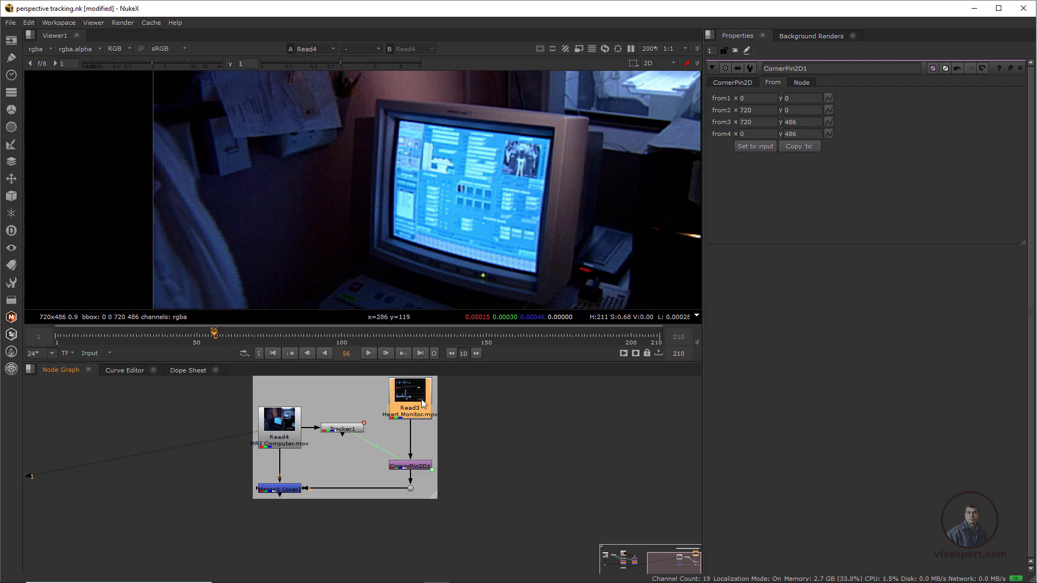
pyautogui.press('Tab')
pyautogui.write('grid')
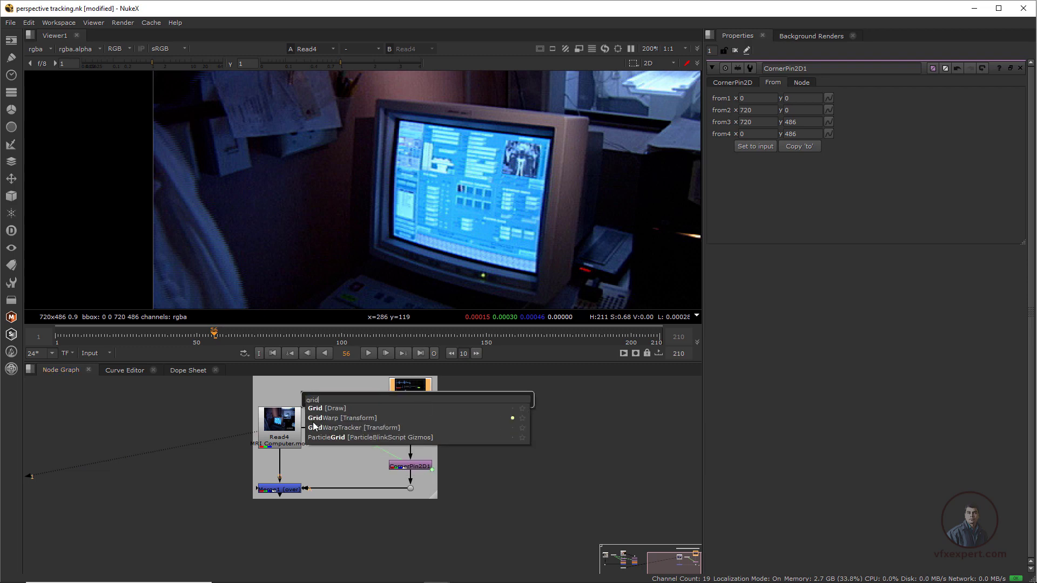
pyautogui.click(348, 418)
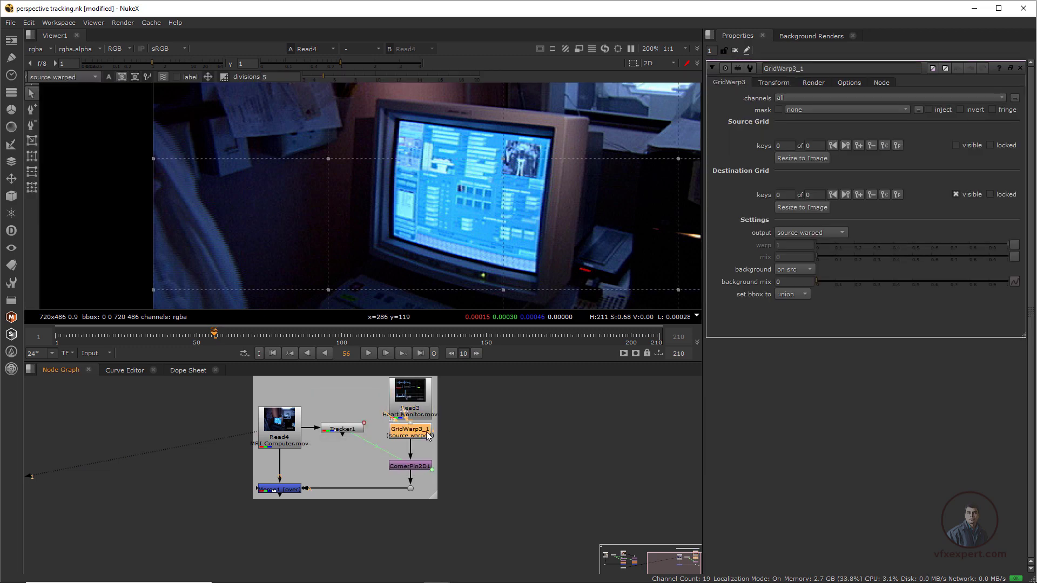
pyautogui.moveTo(428, 435); pyautogui.dragTo(428, 447)
# - View the Merge1 composite with the warp grid overlaid and examine the left edge of the monitor screen
pyautogui.click(291, 491)
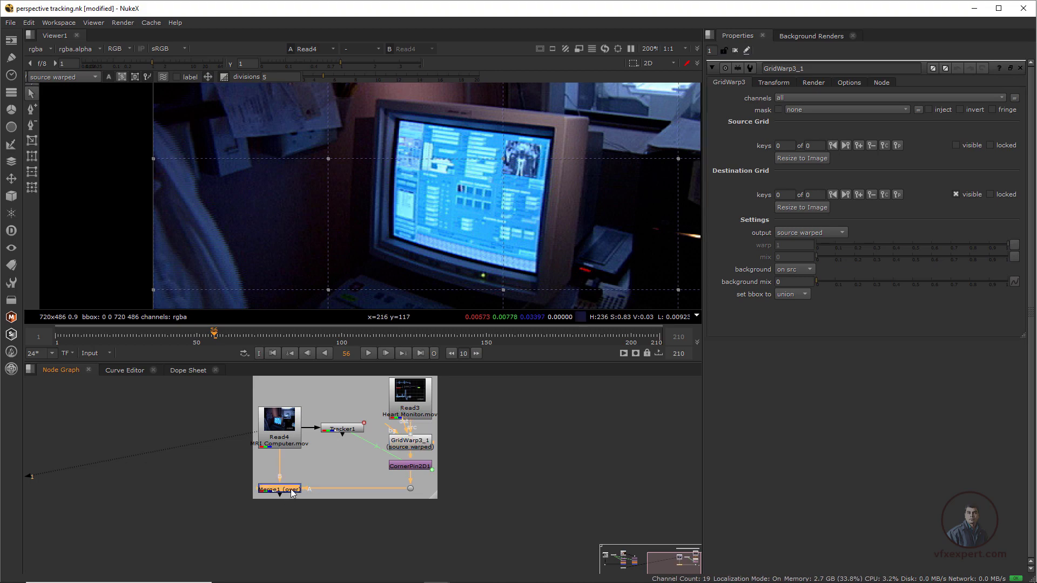
pyautogui.press('1')
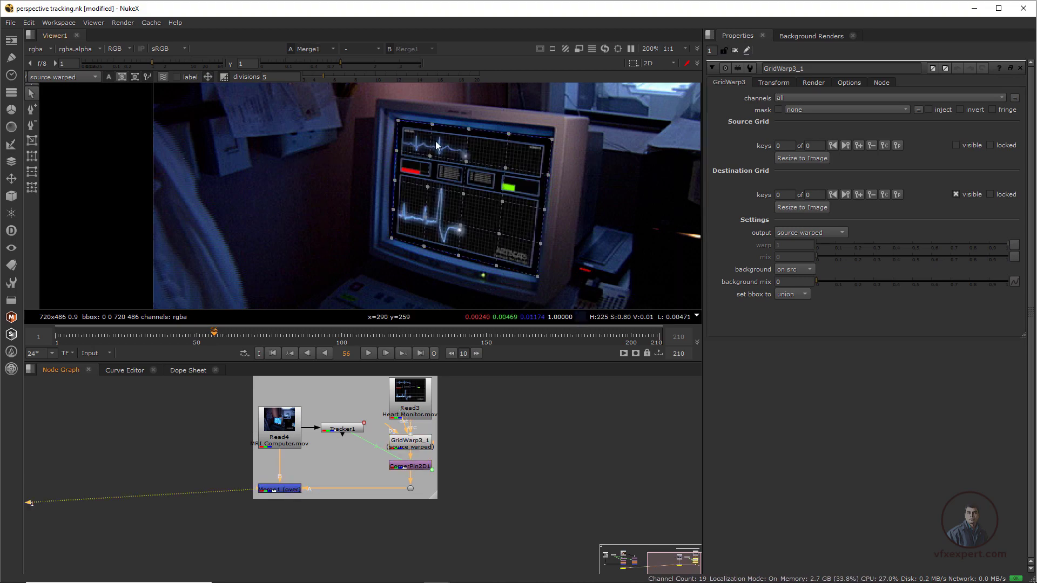
pyautogui.scroll(3, 440, 183)
pyautogui.moveTo(440, 182); pyautogui.dragTo(466, 216, button='middle')
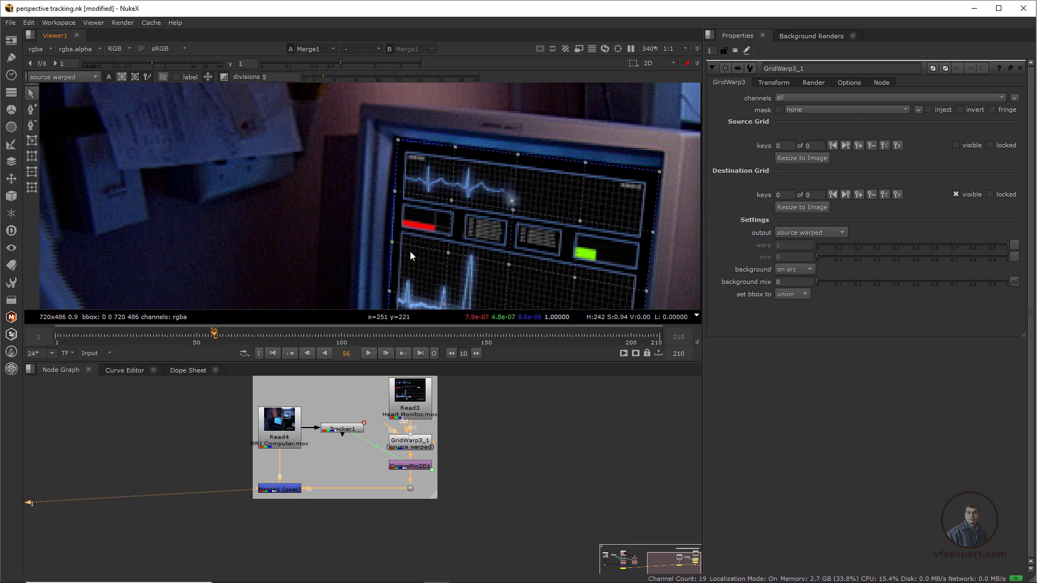
pyautogui.moveTo(413, 229); pyautogui.dragTo(455, 199, button='middle')
pyautogui.scroll(1, 455, 199)
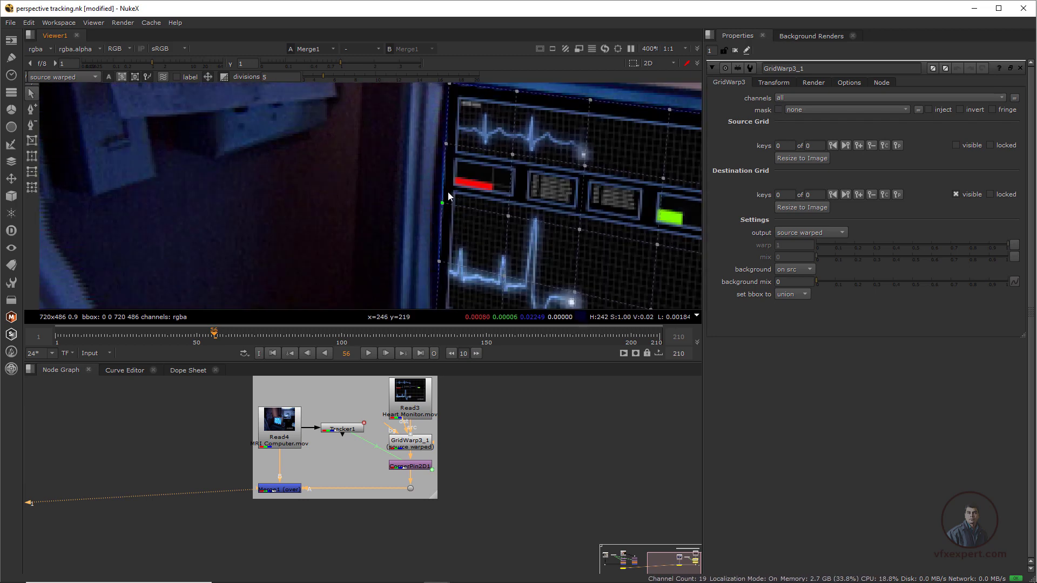
pyautogui.scroll(-2, 437, 236)
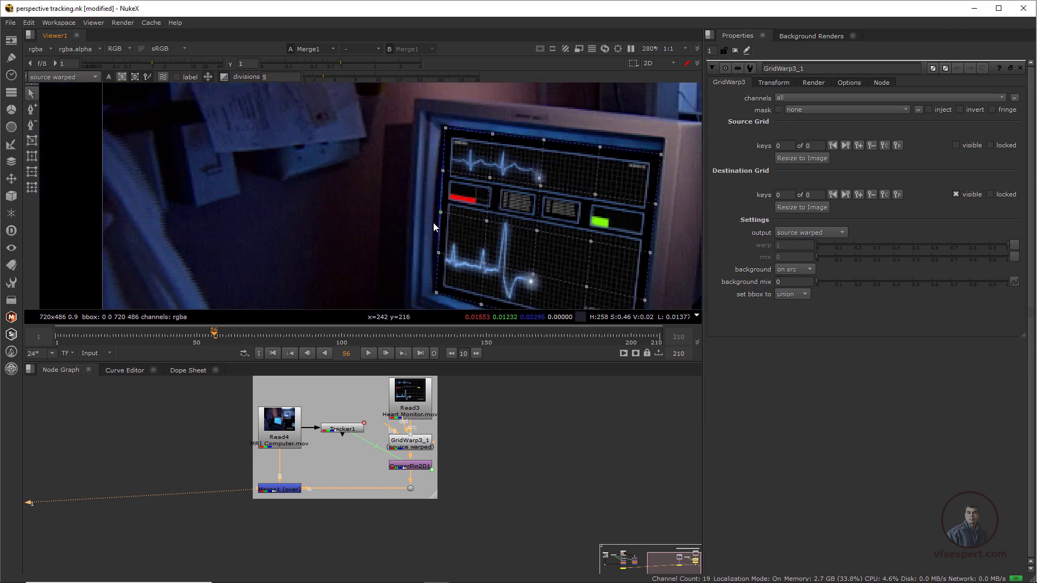
pyautogui.scroll(3, 449, 228)
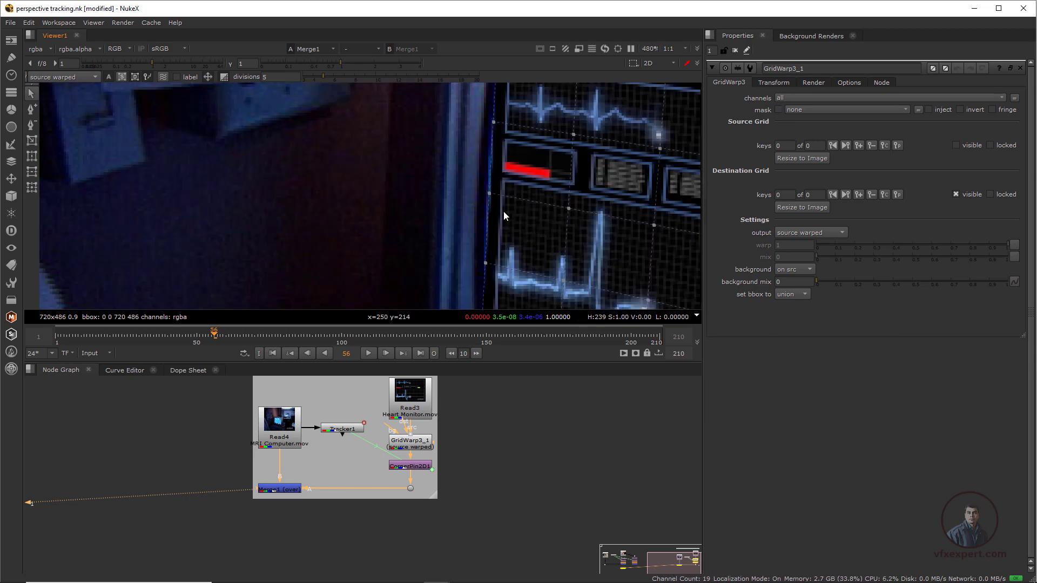
# - Nudge the destination grid points along the insert's left edge slightly outward to follow the screen's curve
pyautogui.click(487, 266)
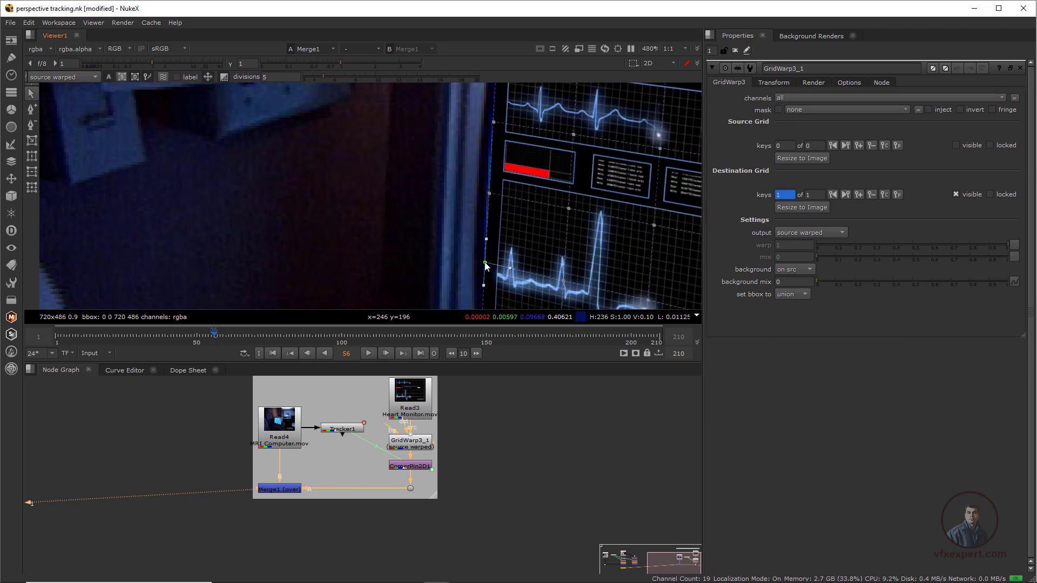
pyautogui.moveTo(505, 178); pyautogui.dragTo(508, 230, button='middle')
pyautogui.moveTo(496, 175); pyautogui.dragTo(492, 173)
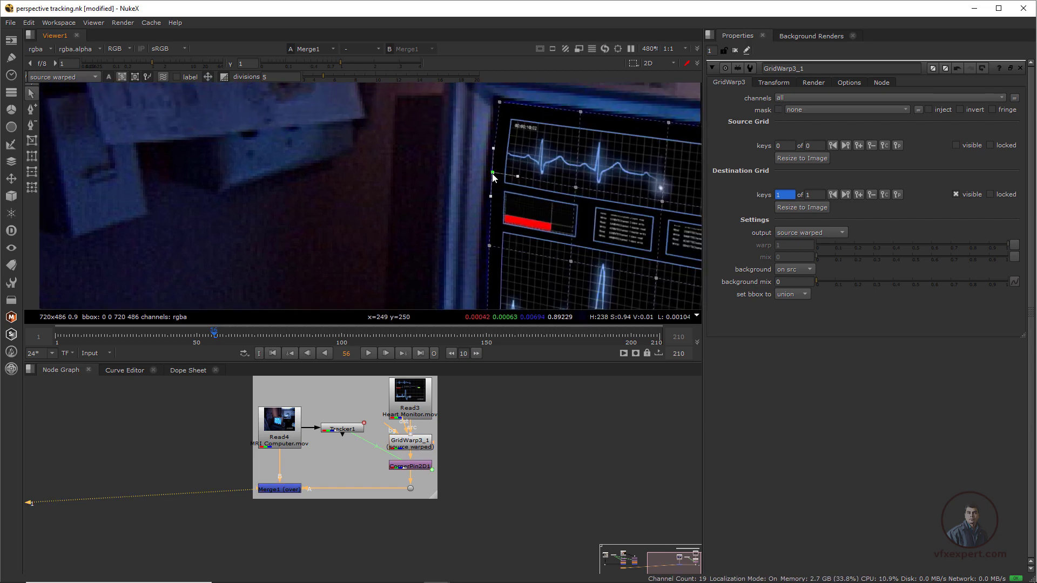
pyautogui.moveTo(492, 177); pyautogui.dragTo(520, 84, button='middle')
pyautogui.moveTo(514, 225); pyautogui.dragTo(512, 226)
# - Adjust the middle grid point of the insert's bottom edge and the right-edge grid points to match the curved screen
pyautogui.moveTo(519, 232); pyautogui.dragTo(330, 94, button='middle')
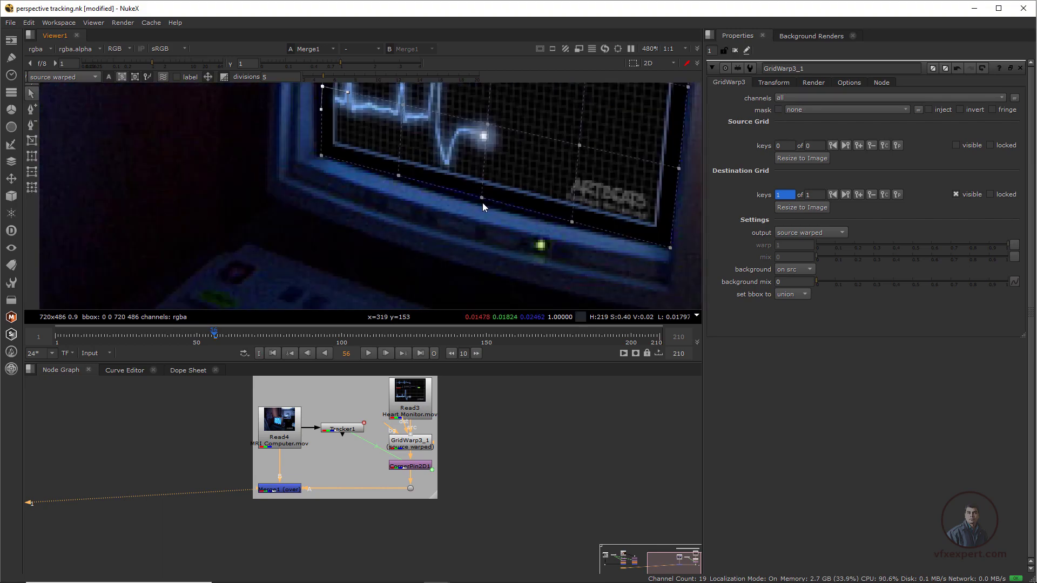
pyautogui.moveTo(482, 200); pyautogui.dragTo(484, 197)
pyautogui.scroll(-2, 541, 172)
pyautogui.moveTo(540, 173); pyautogui.dragTo(399, 259, button='middle')
pyautogui.moveTo(541, 135); pyautogui.dragTo(448, 326)
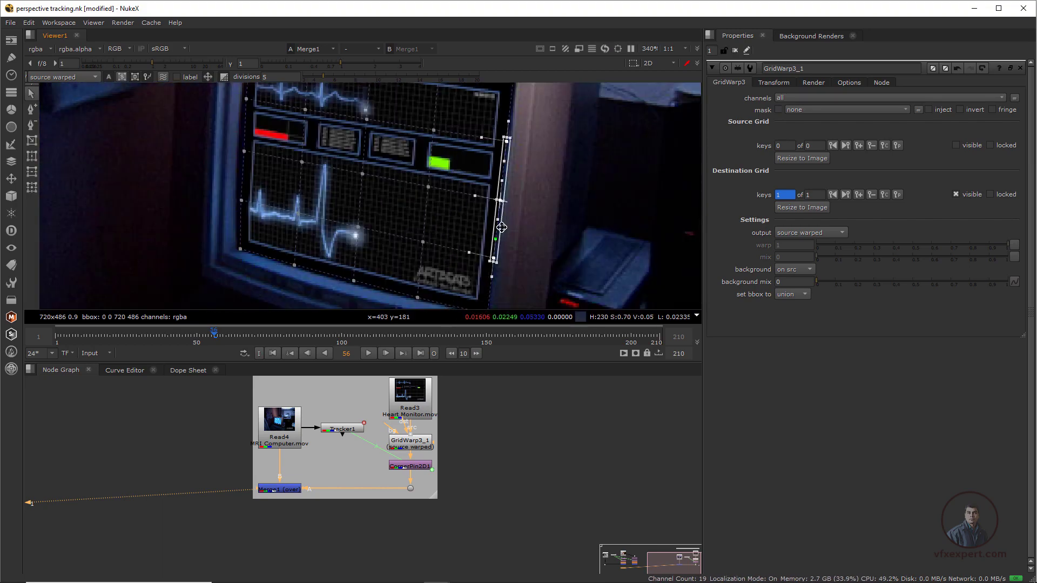
pyautogui.scroll(2, 513, 224)
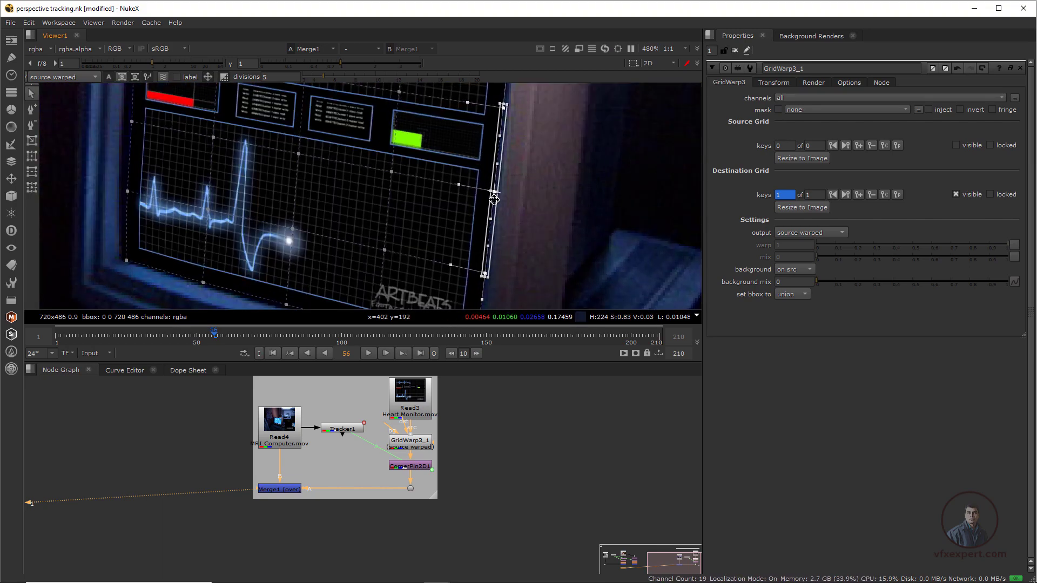
pyautogui.scroll(-2, 546, 215)
pyautogui.scroll(-3, 544, 215)
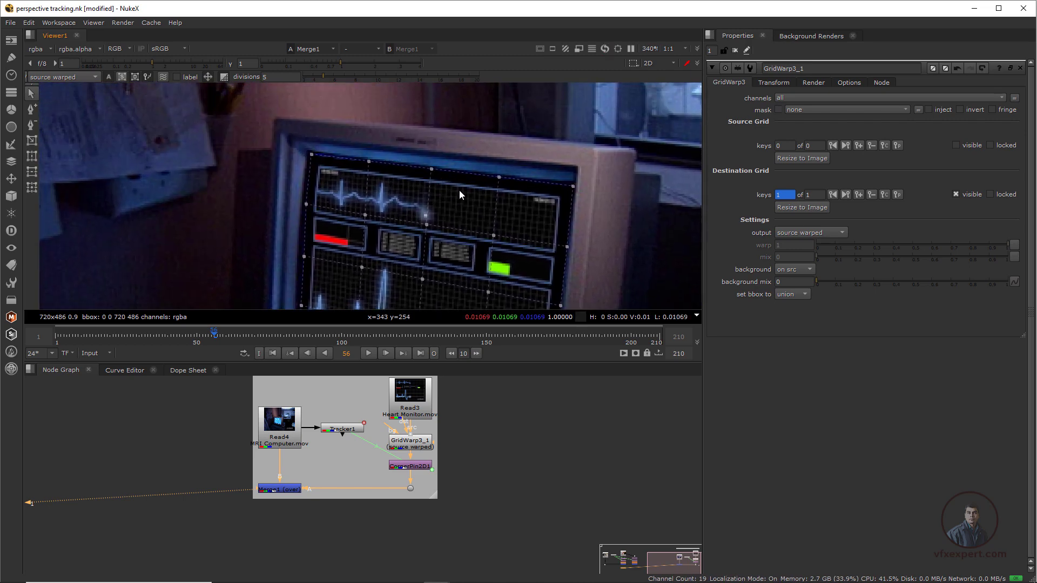
# - Collapse the GridWarp3_1 properties and add an EdgeBlur node after CornerPin2D1
pyautogui.click(712, 68)
pyautogui.scroll(-1, 383, 222)
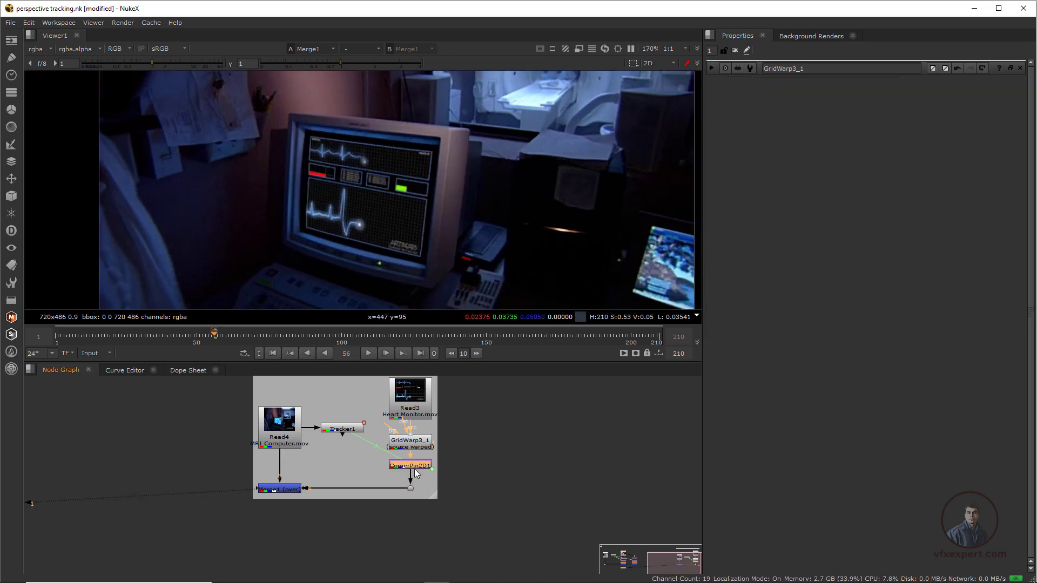
pyautogui.press('Tab')
pyautogui.write('ed')
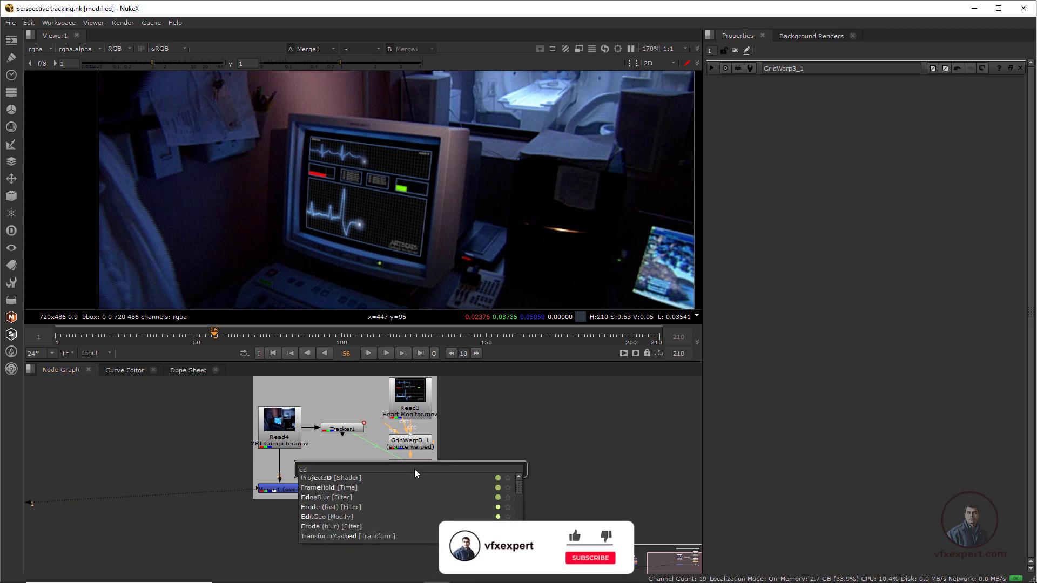
pyautogui.click(327, 498)
# - Play the Merge1 composite from the first frame to check the warped, edge-blurred insert, with both node groups in sight
pyautogui.scroll(-2, 435, 205)
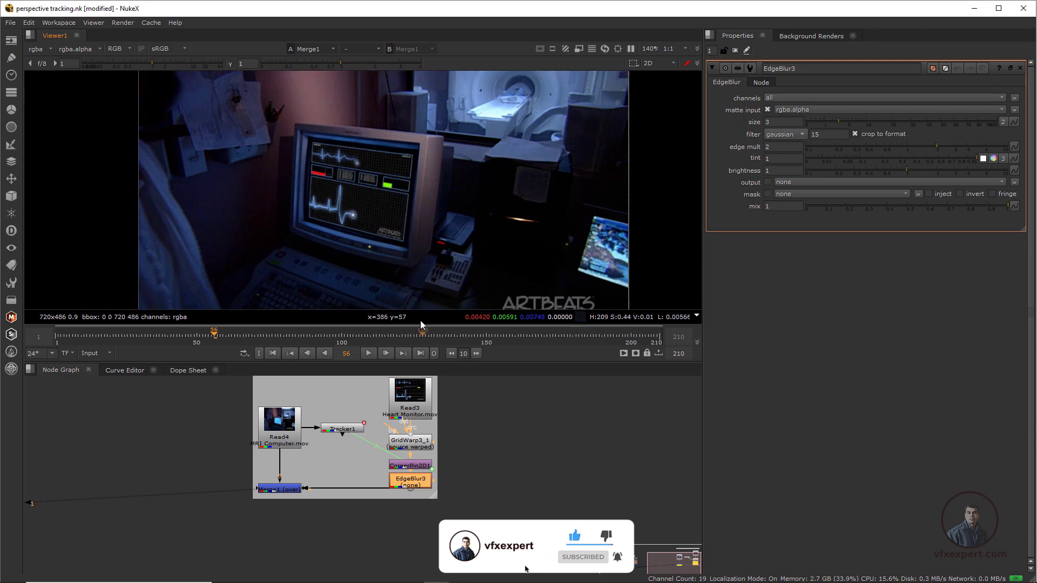
pyautogui.scroll(2, 398, 261)
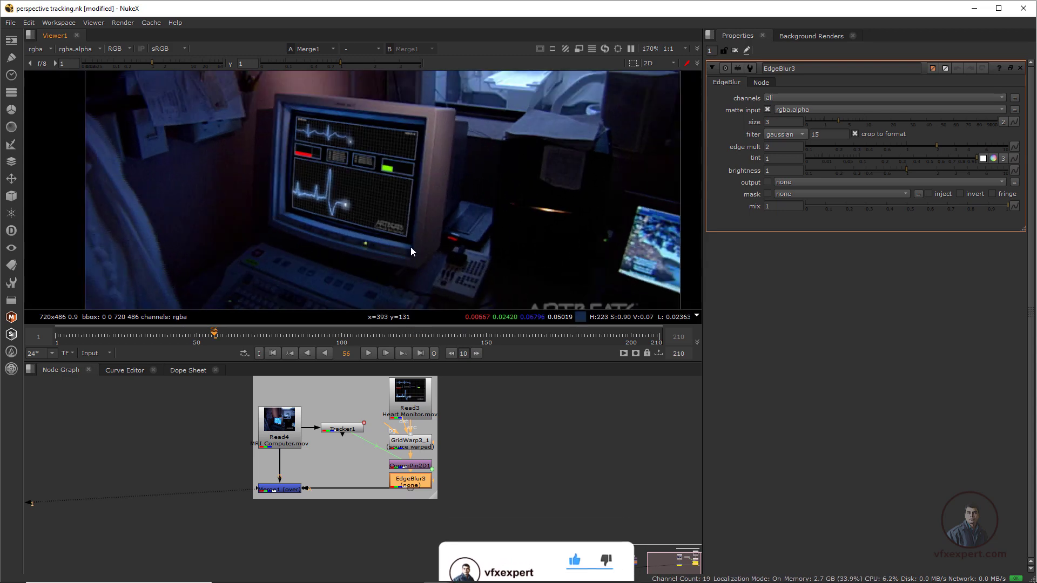
pyautogui.click(273, 353)
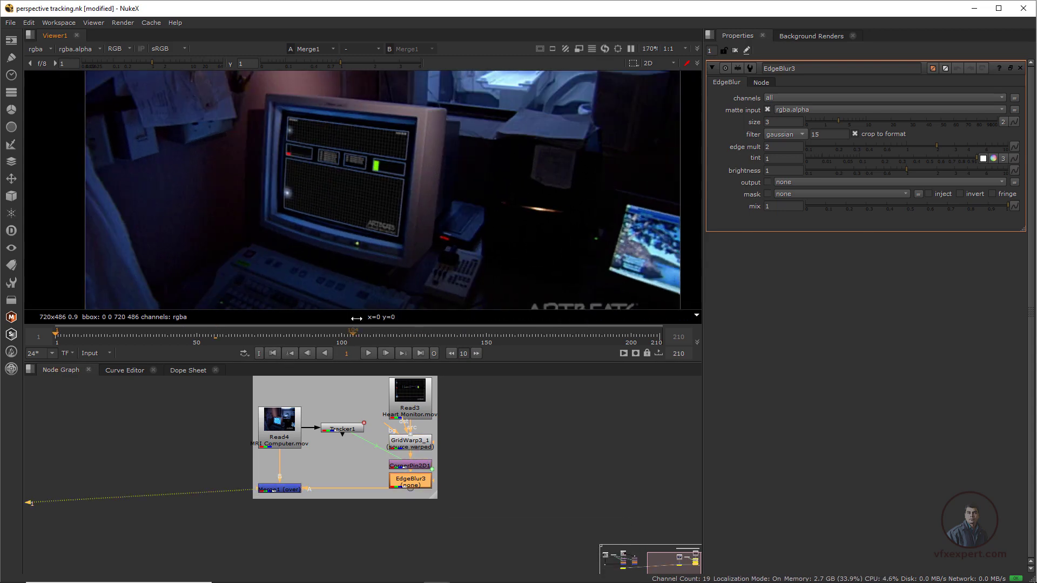
pyautogui.click(370, 353)
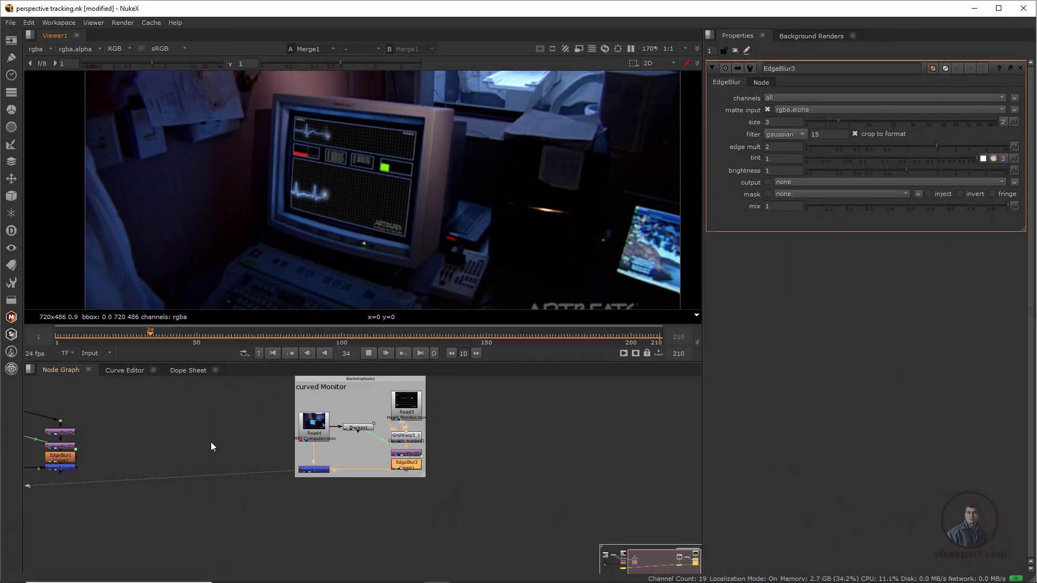
pyautogui.moveTo(211, 442); pyautogui.dragTo(383, 443, button='middle')
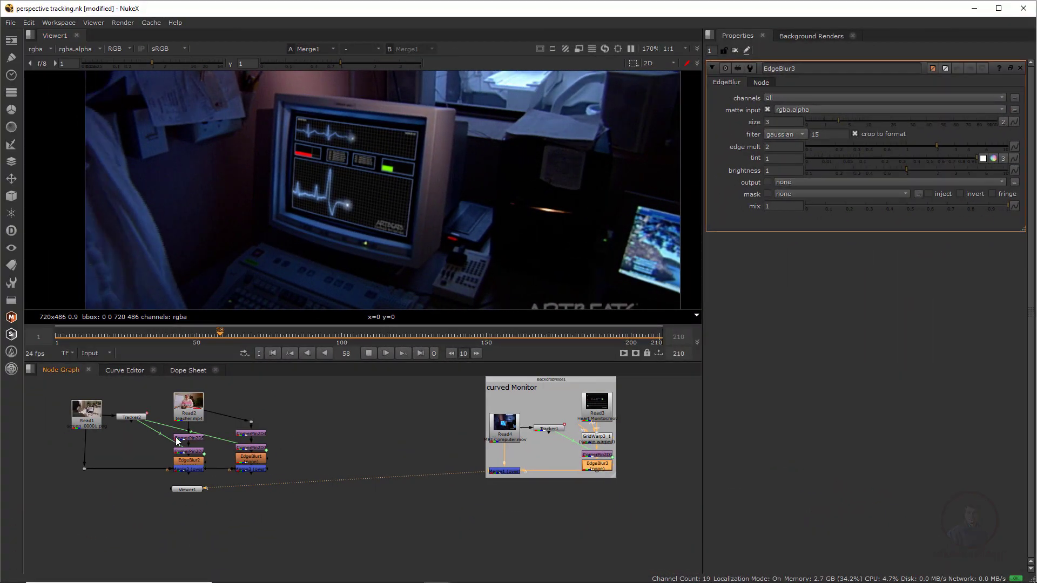